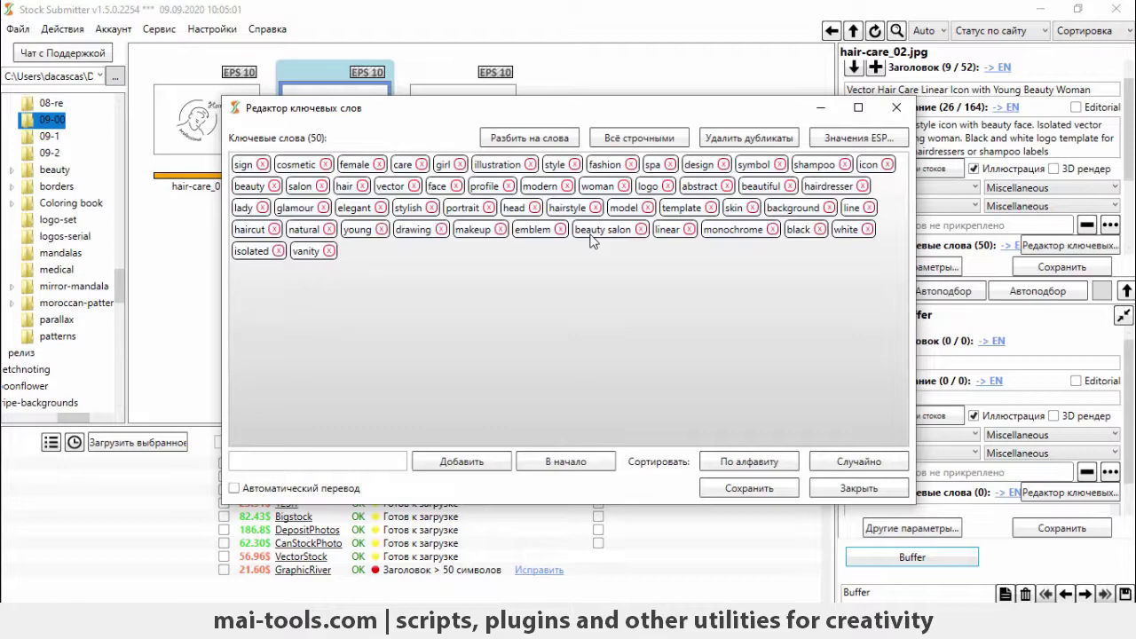
# - Close the keyword editor, review the description and title of hair-care_02.jpg, and clear the image selection
pyautogui.click(847, 488)
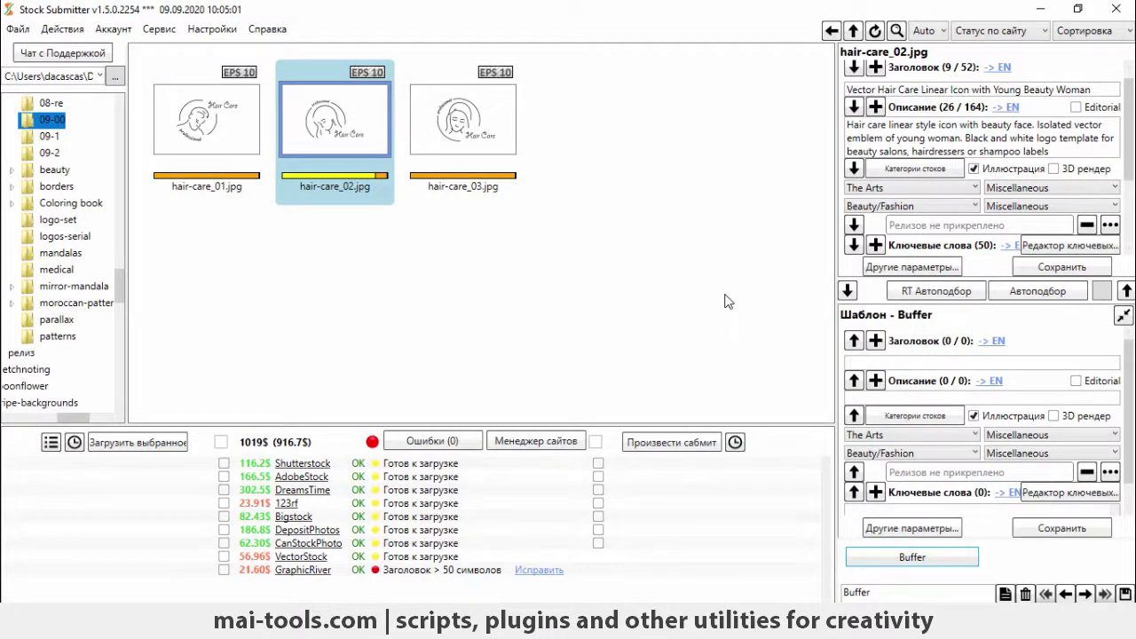
pyautogui.click(914, 132)
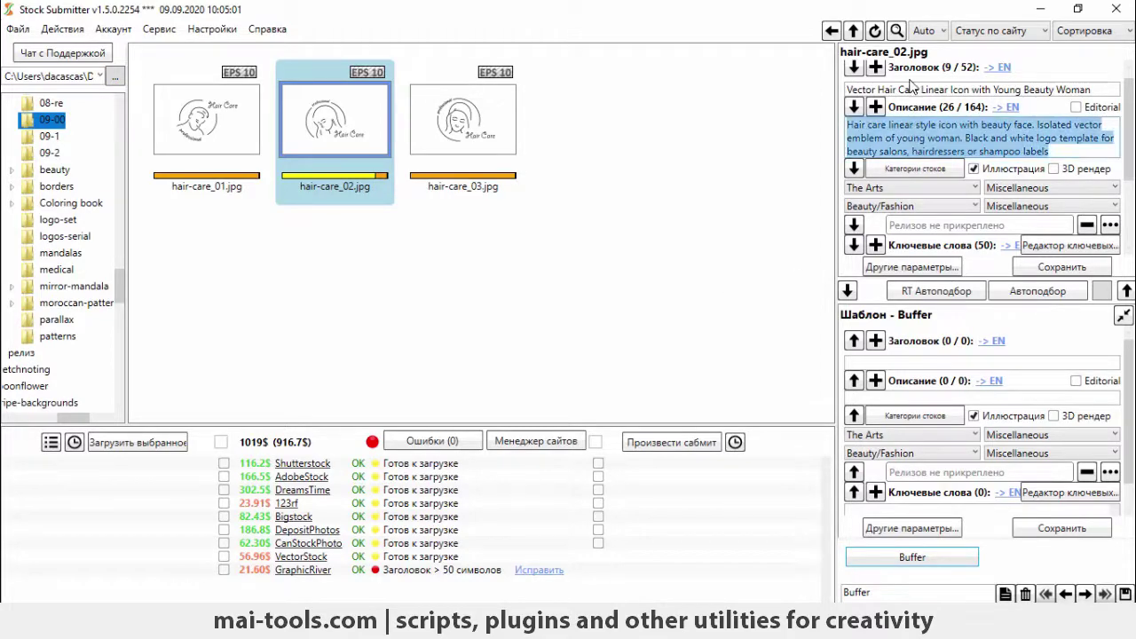
pyautogui.click(914, 86)
pyautogui.click(796, 149)
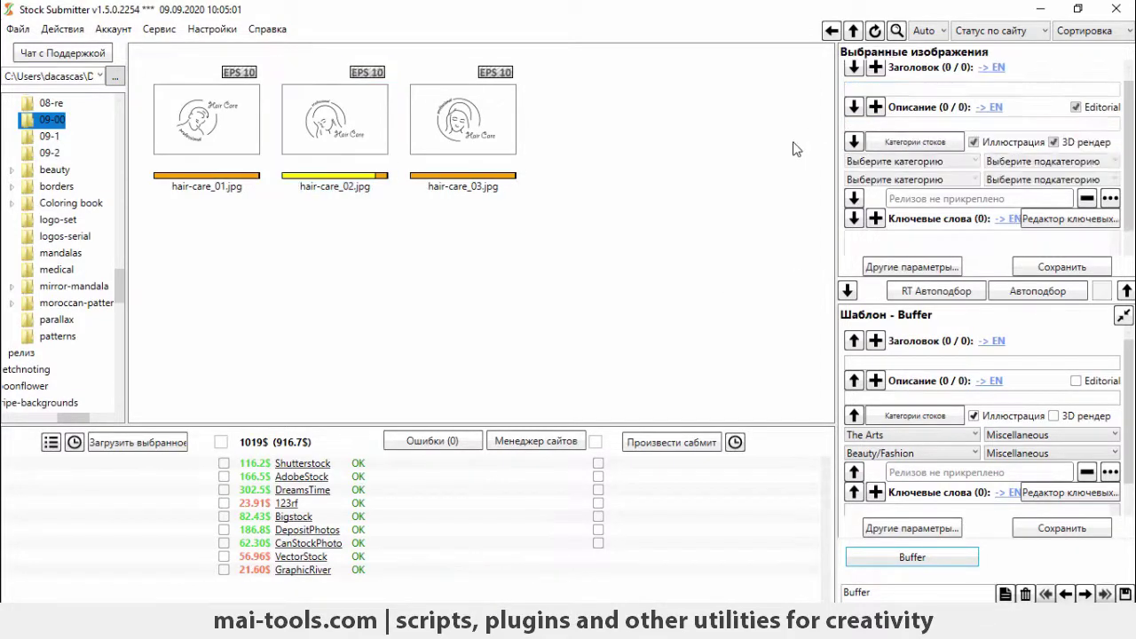
# - Compare the metadata of hair-care_02.jpg and hair-care_03.jpg by selecting each image alternately
pyautogui.click(391, 160)
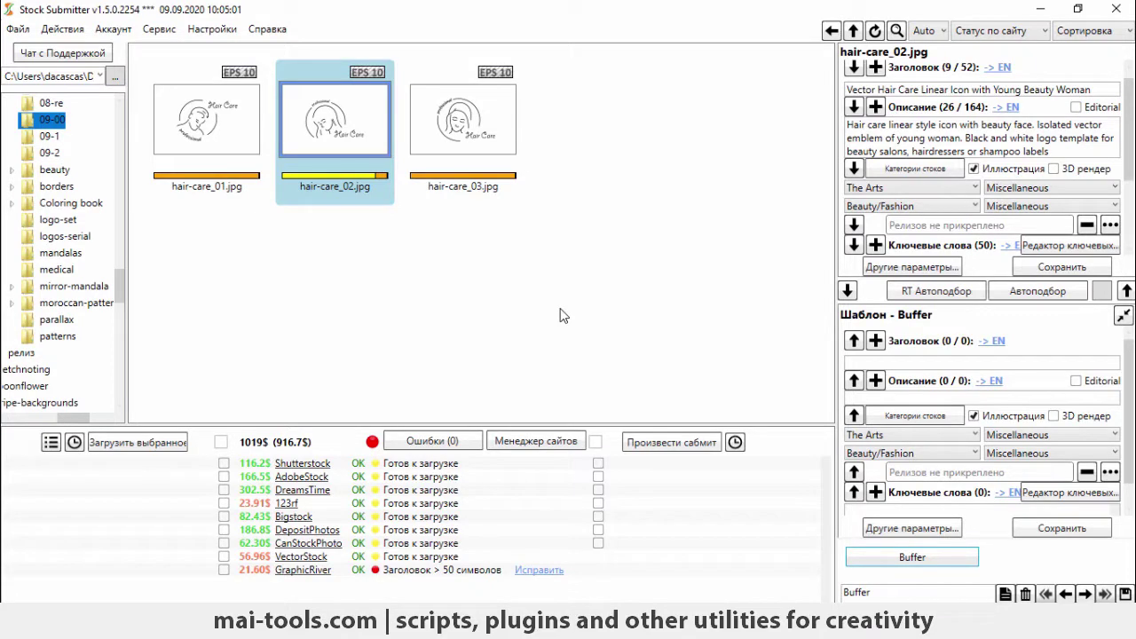
pyautogui.click(454, 133)
pyautogui.click(366, 133)
pyautogui.click(477, 131)
pyautogui.click(346, 124)
pyautogui.click(468, 126)
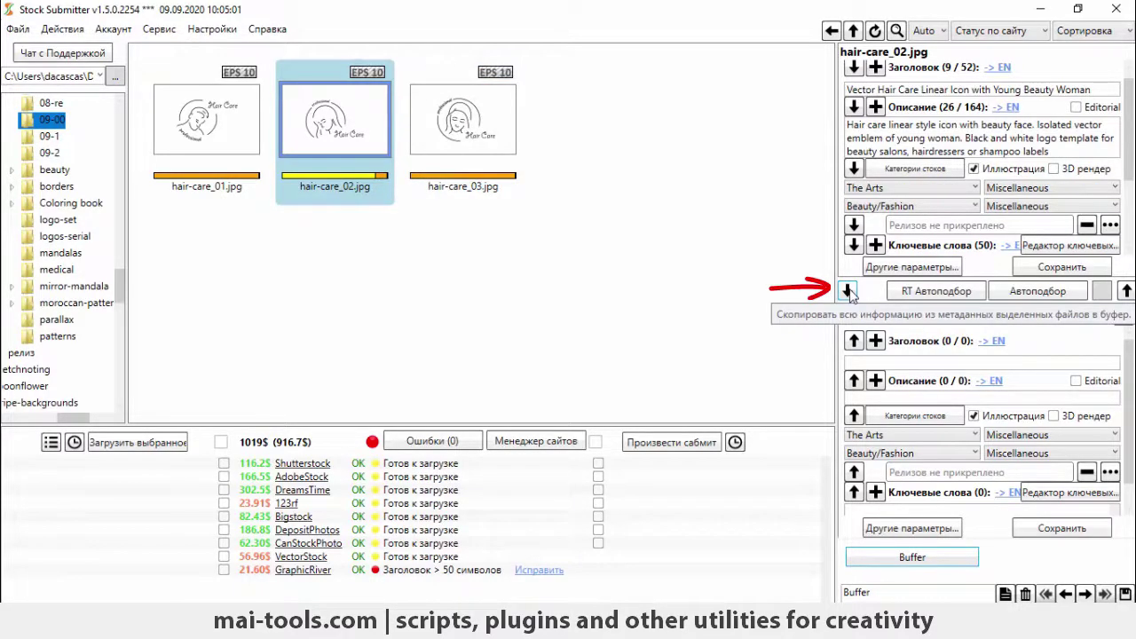
# - Copy all metadata from hair-care_02.jpg into the buffer template and apply it to hair-care_03.jpg
pyautogui.click(847, 292)
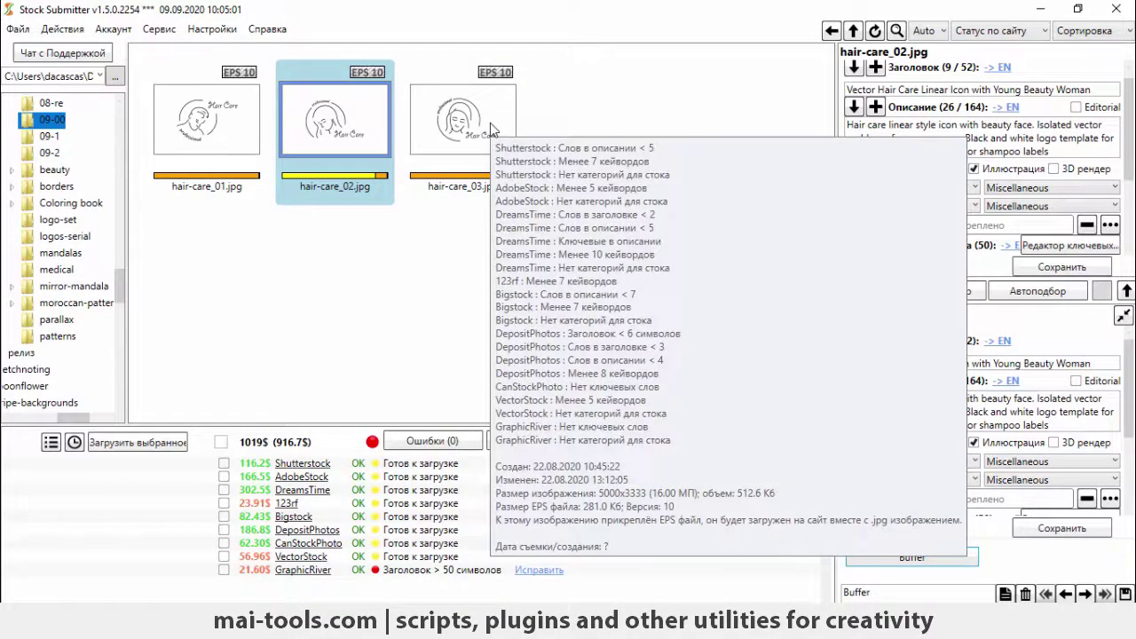
pyautogui.click(490, 123)
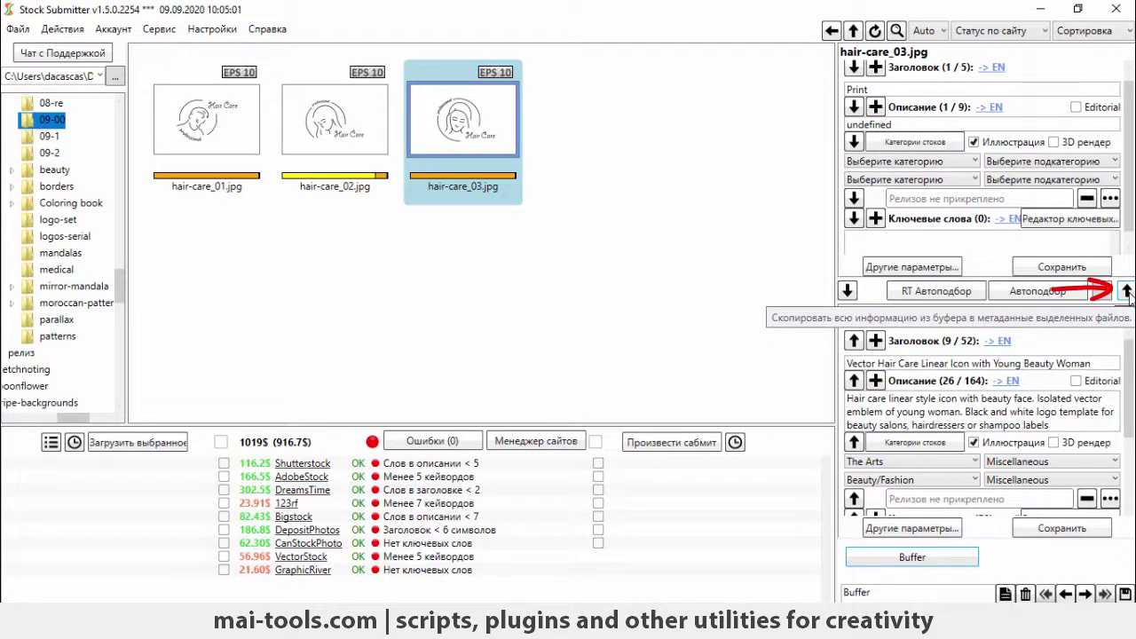
pyautogui.click(1127, 292)
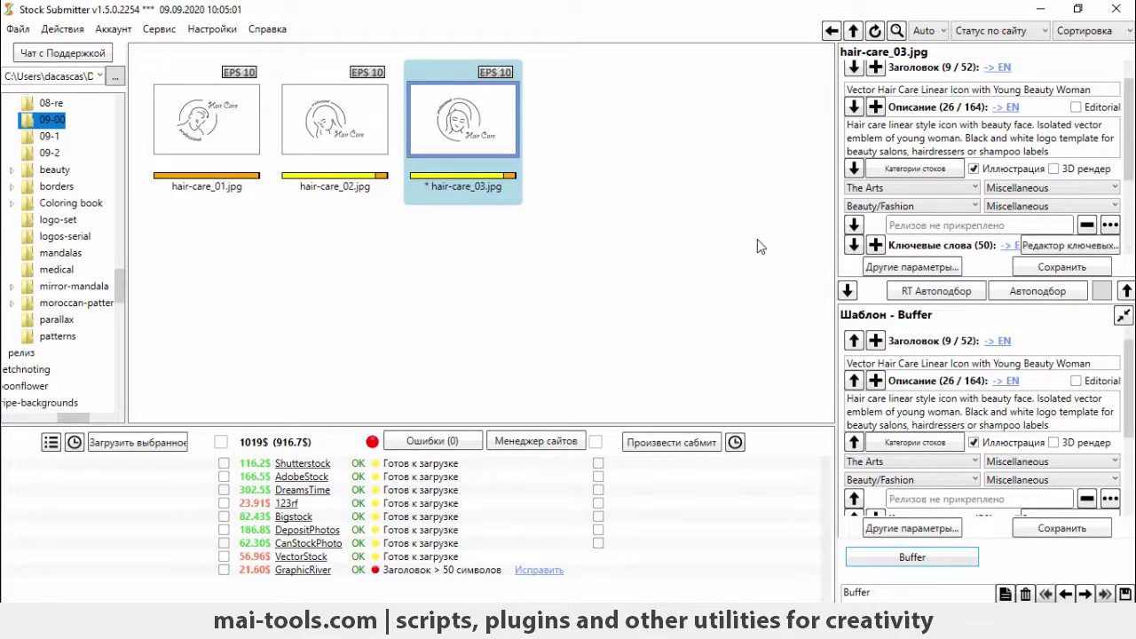
# - In the description of hair-care_03.jpg, insert "girl" before "face" and "asian" before "woman"
pyautogui.click(934, 140)
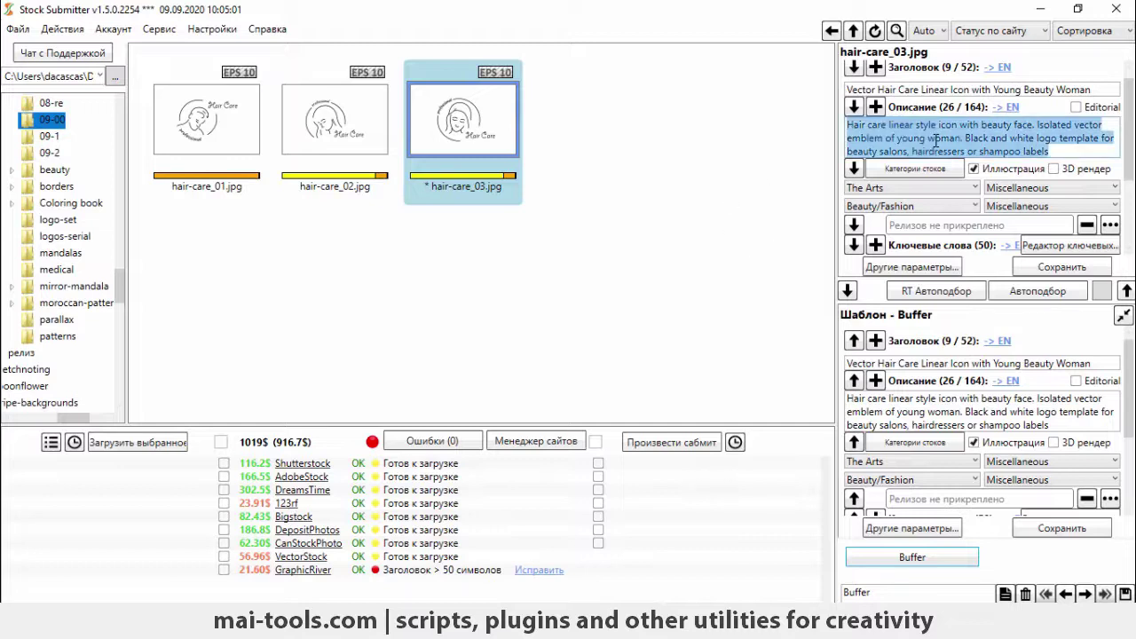
pyautogui.click(1019, 126)
pyautogui.write('girl')
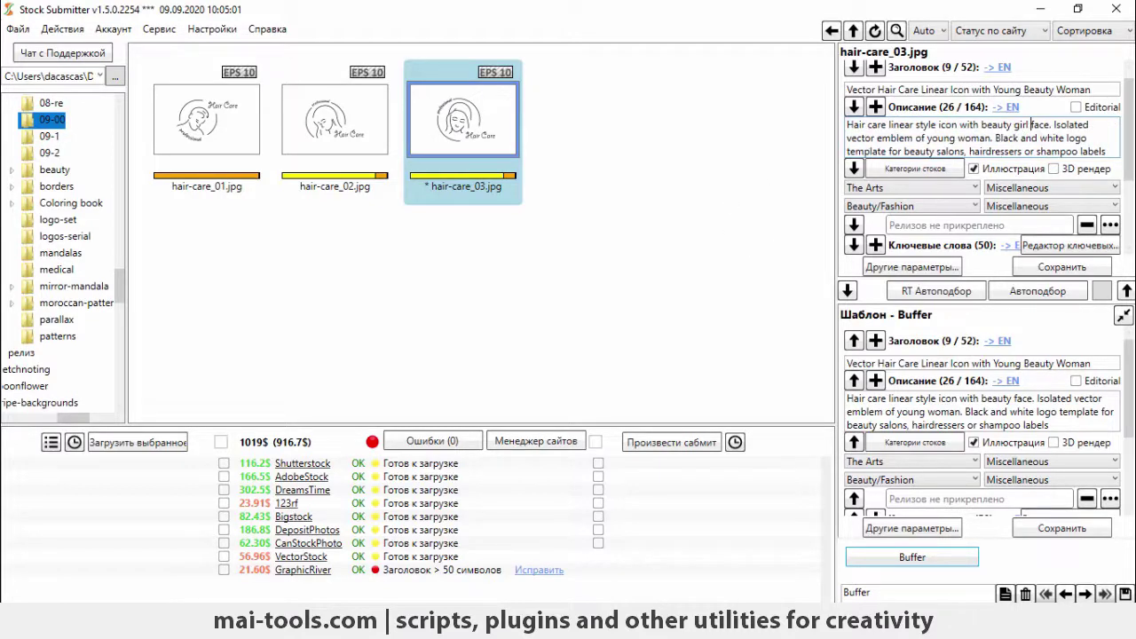
pyautogui.click(959, 138)
pyautogui.write('asia')
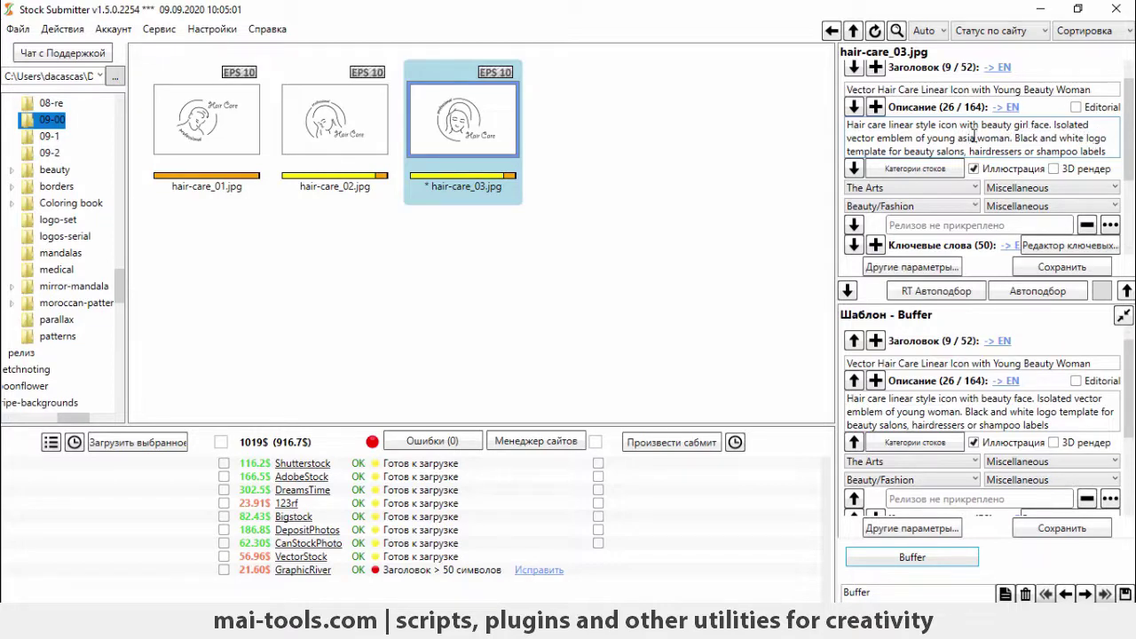
pyautogui.write('n')
# - Change the description's last sentence to "Black and white outline logo template for hair salons, spa or shampoo labels"
pyautogui.moveTo(904, 151); pyautogui.dragTo(935, 151)
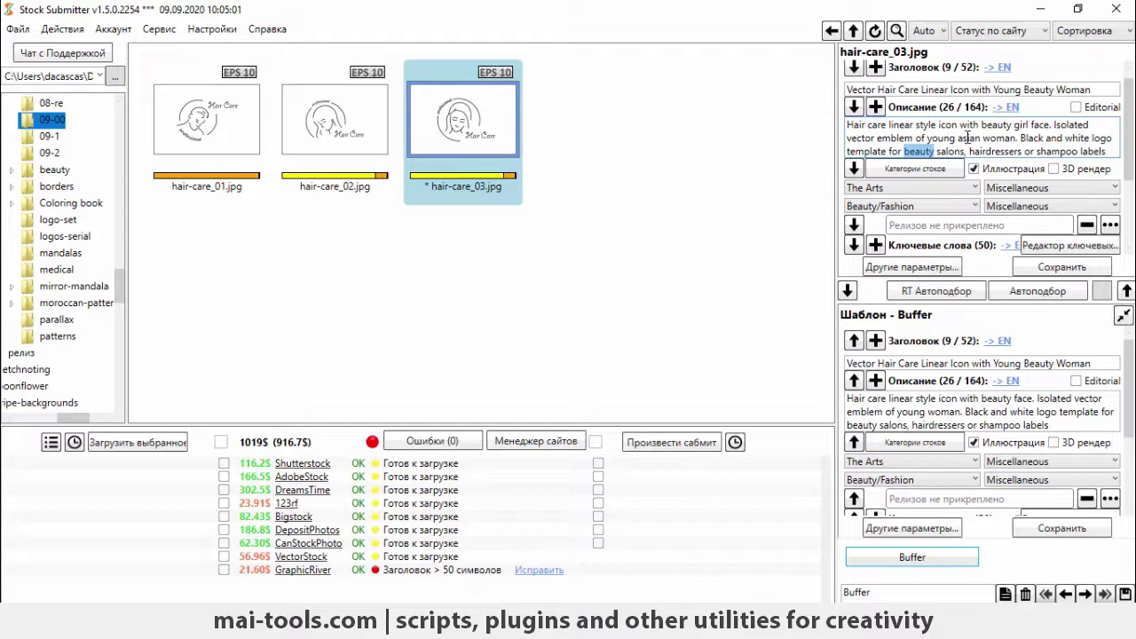
pyautogui.write('hair')
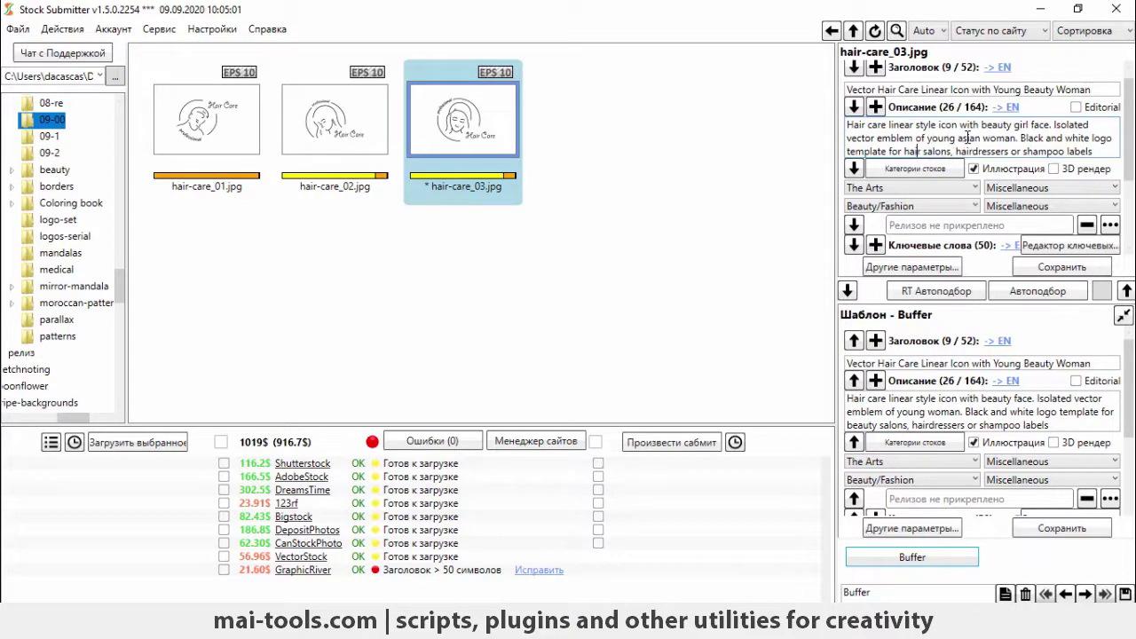
pyautogui.doubleClick(982, 151)
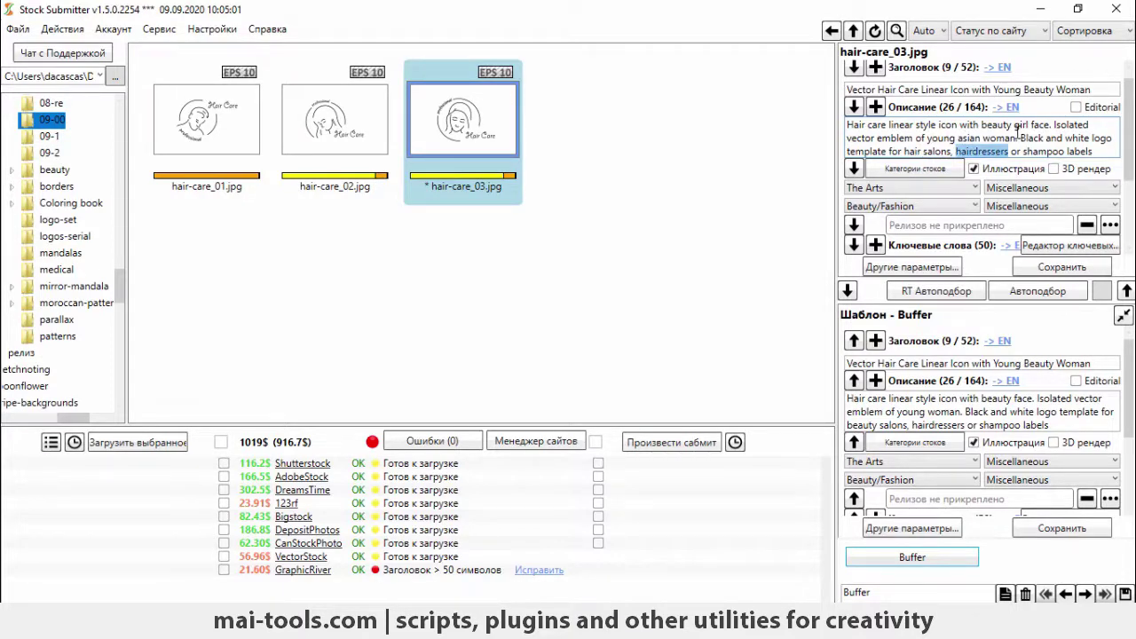
pyautogui.write('spa')
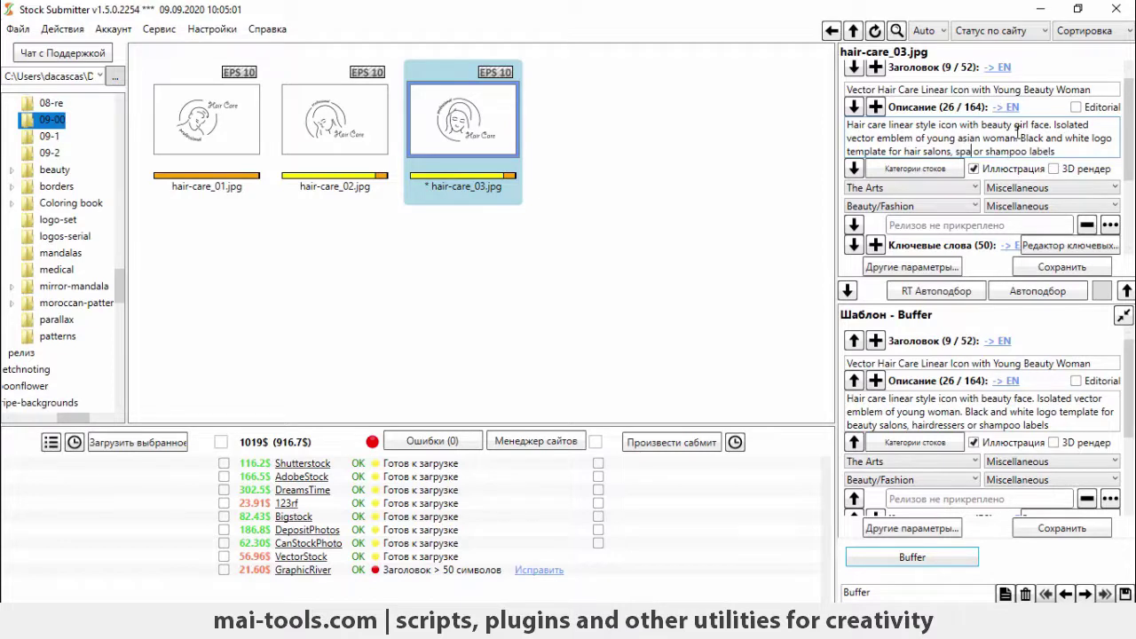
pyautogui.click(1091, 139)
pyautogui.write('outline')
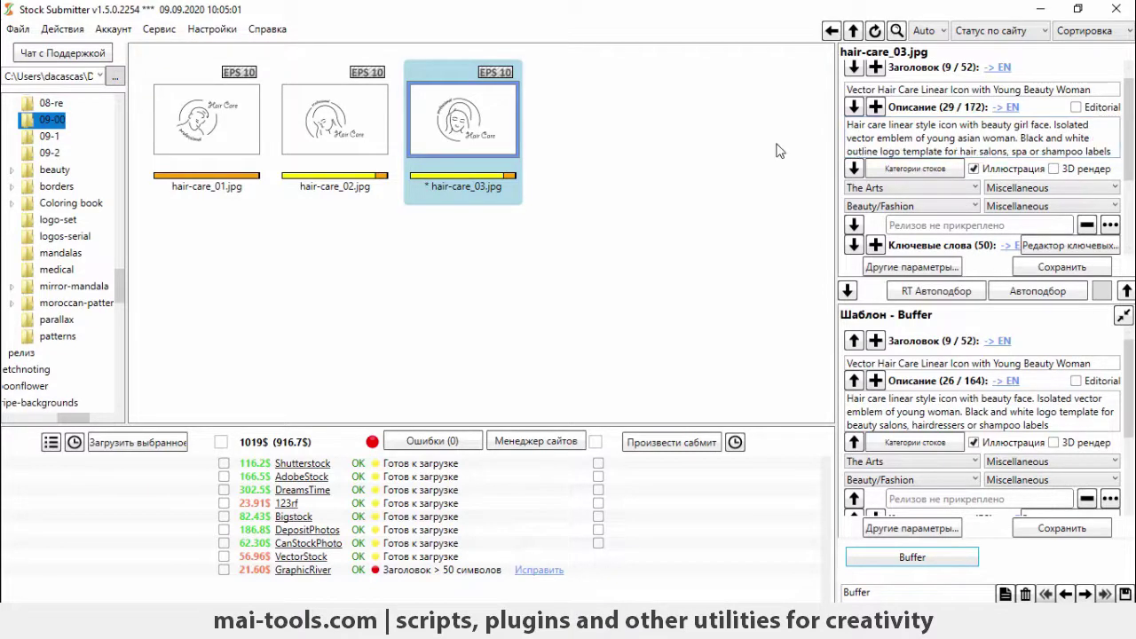
# - Review the keyword list of hair-care_03.jpg in the keyword editor and close it
pyautogui.click(1006, 245)
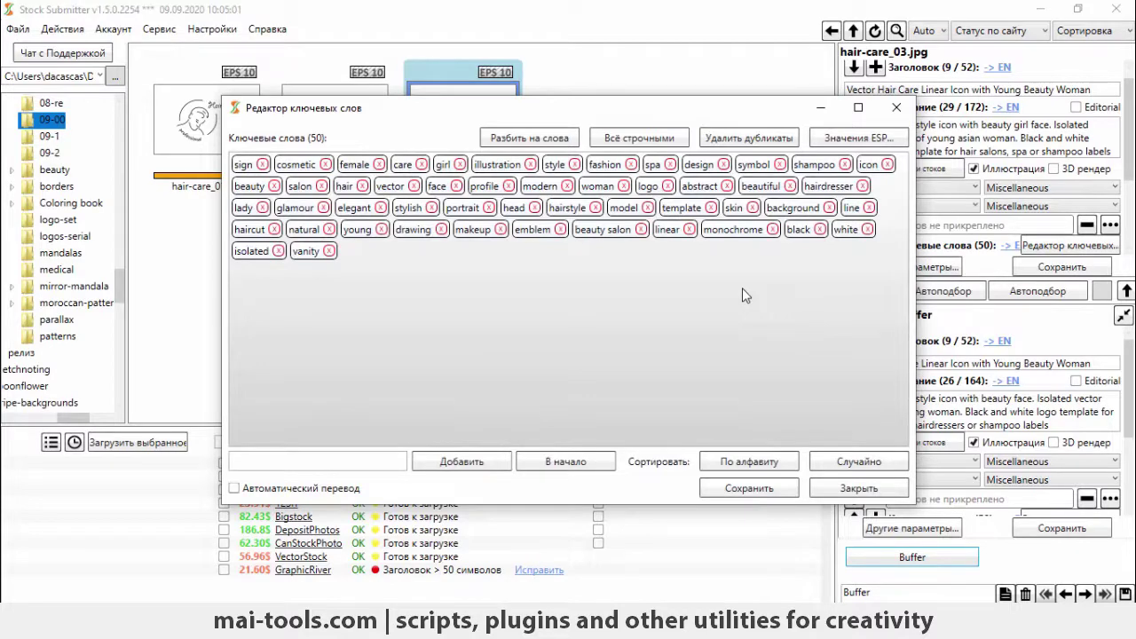
pyautogui.click(852, 488)
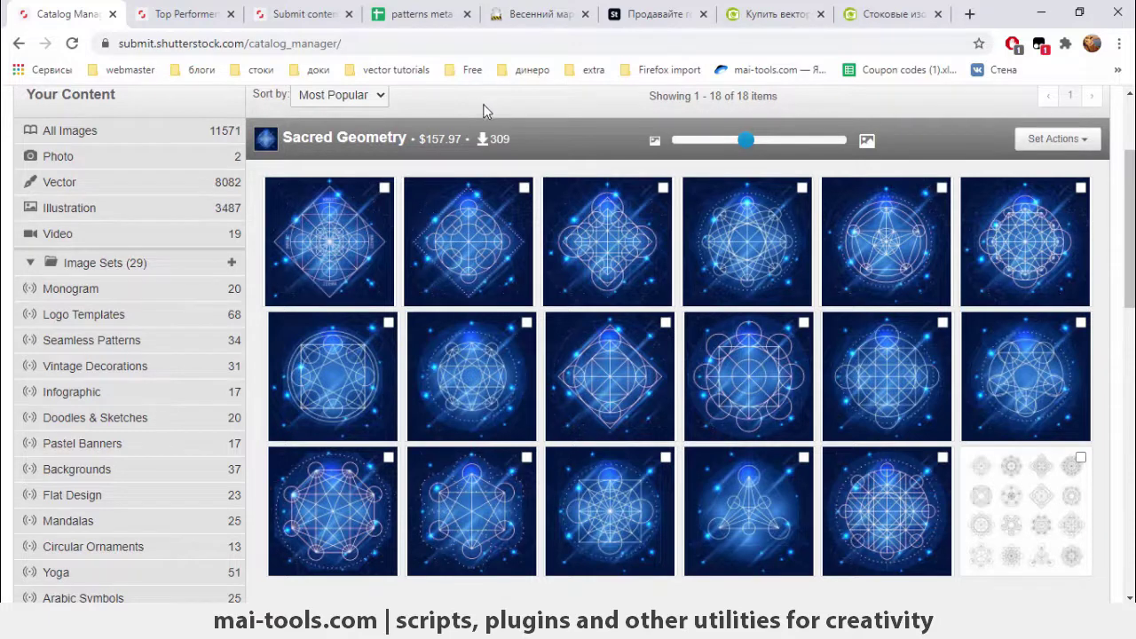
# - View the Sacred Geometry set's statistics on Shutterstock and expand the keyword downloads of the pentagram star image
pyautogui.click(1088, 142)
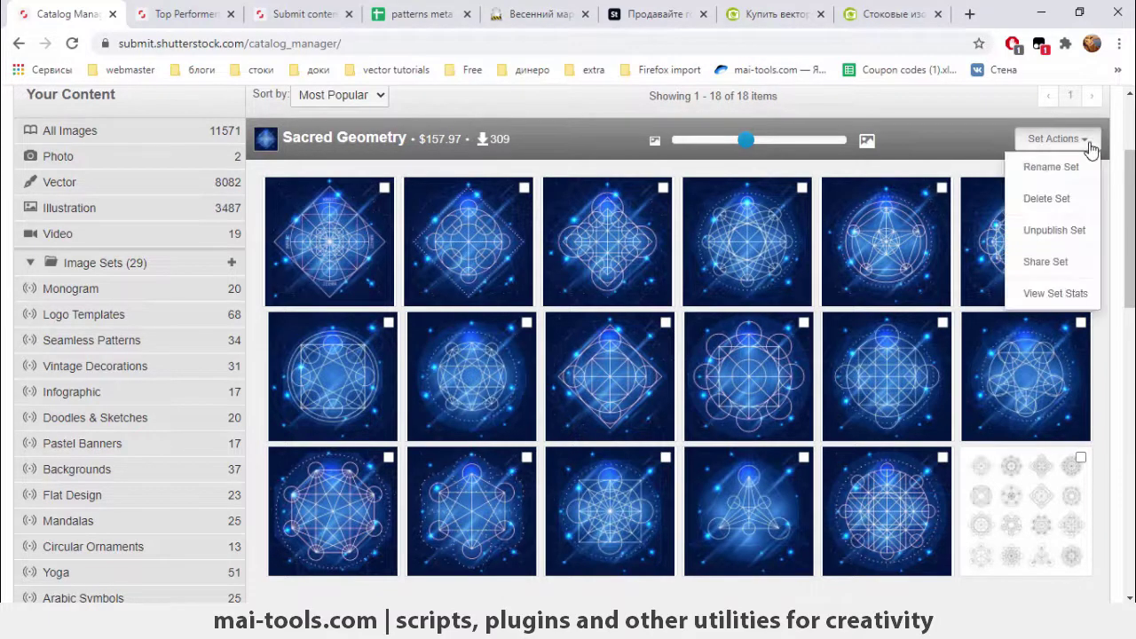
pyautogui.click(1048, 293)
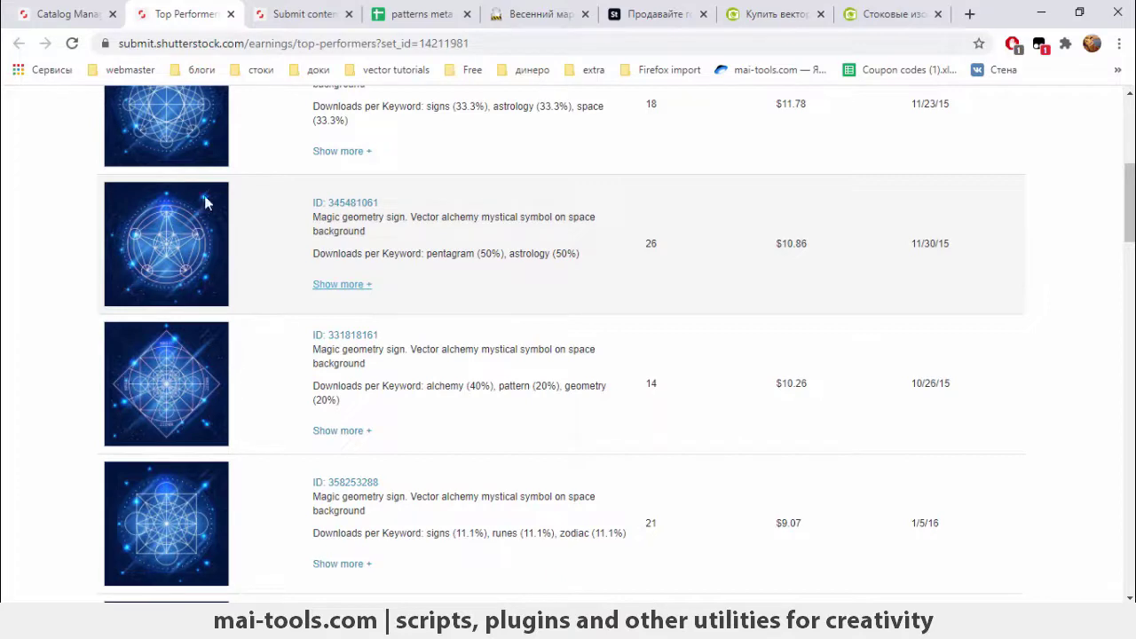
pyautogui.click(346, 286)
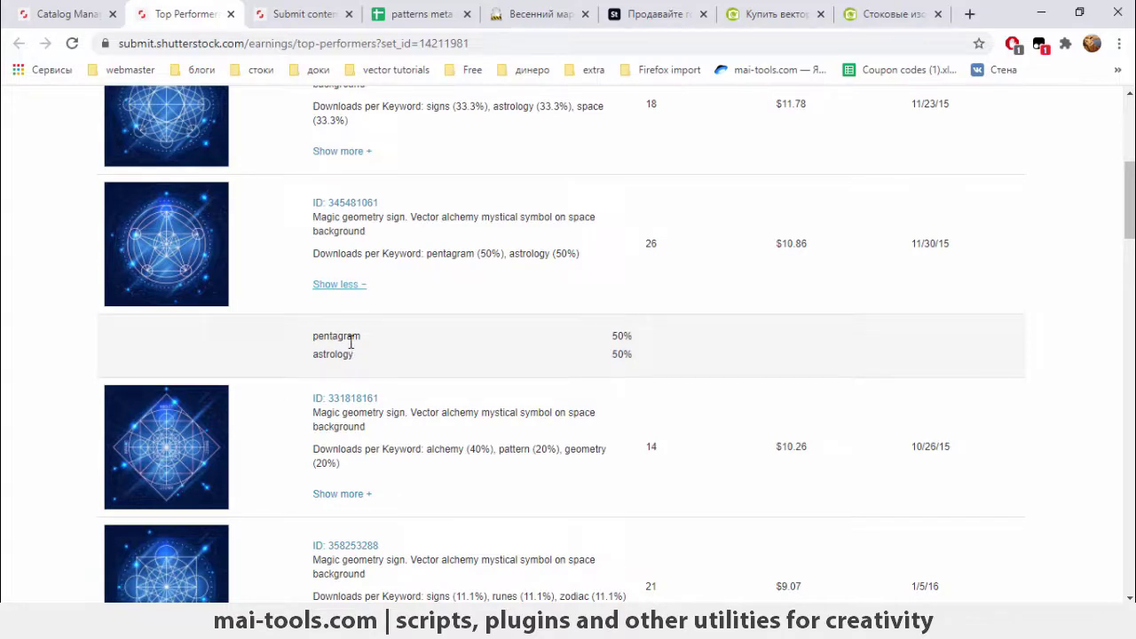
# - Return to the Sacred Geometry set in the catalog manager and open the pentagram star image for editing
pyautogui.hotkey('ctrl', 'shift', 'Tab')
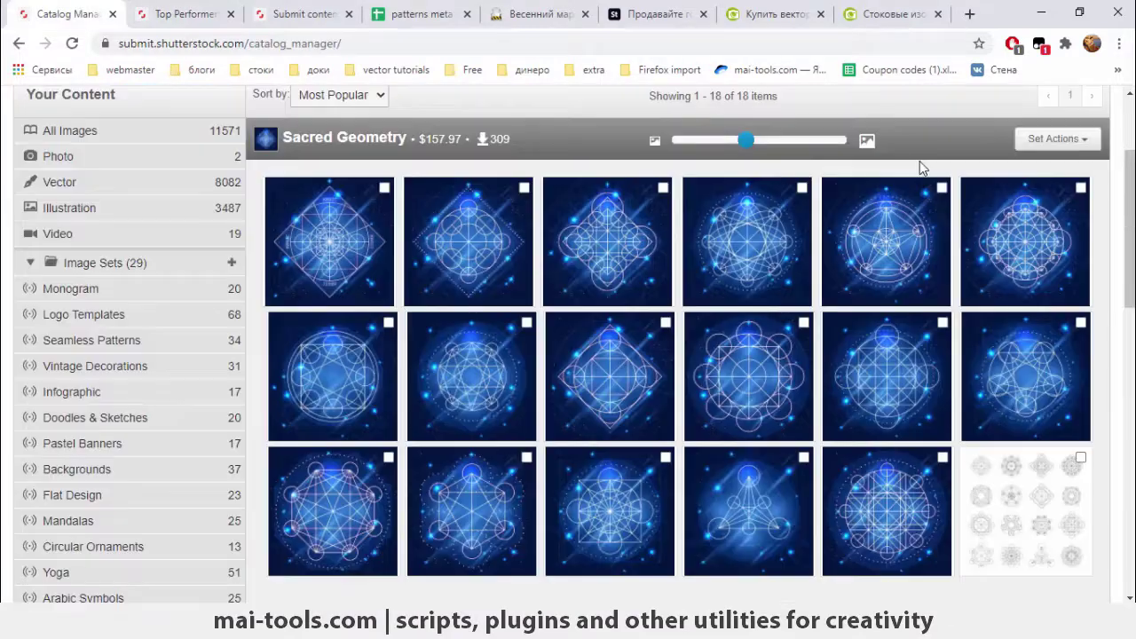
pyautogui.moveTo(892, 257)
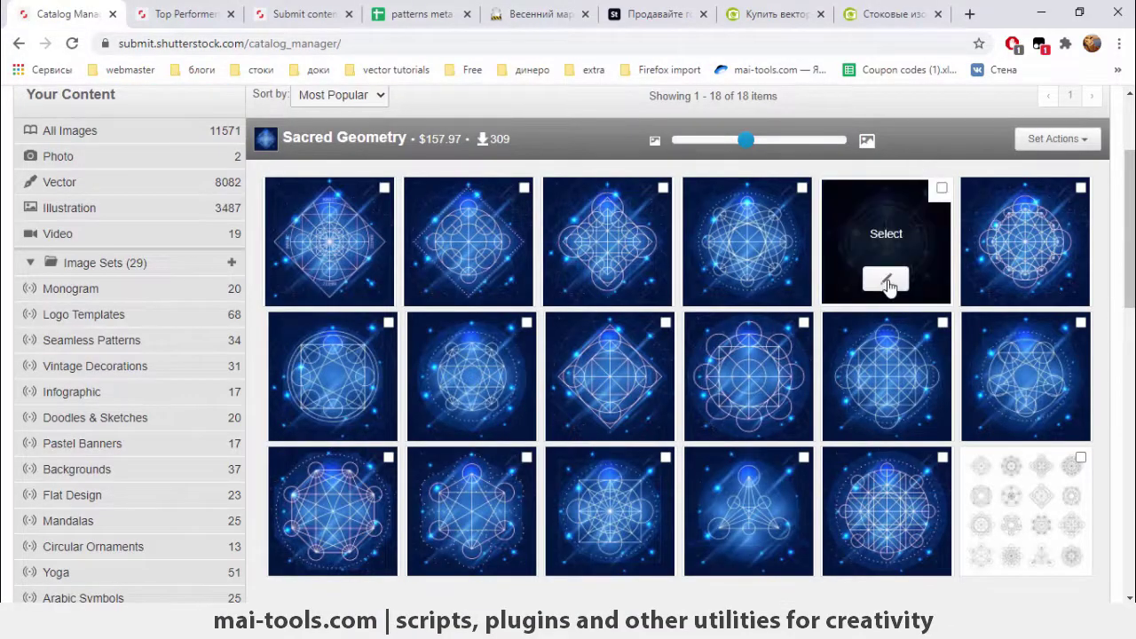
pyautogui.click(888, 282)
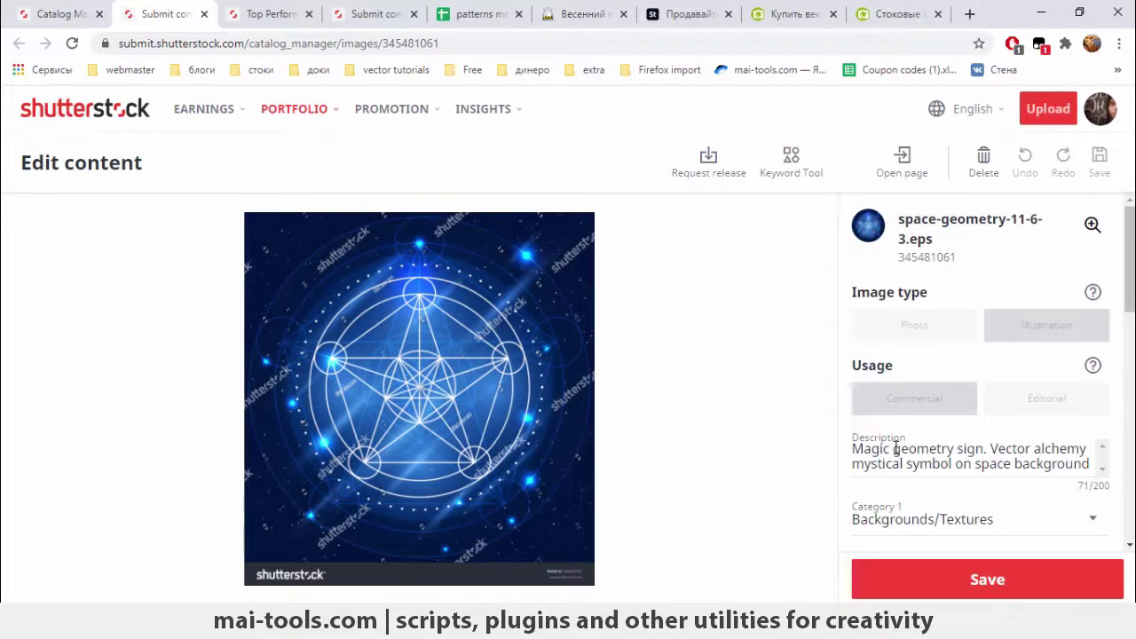
# - In the image's description, insert "mana" after "Magic" and replace "Vector" with "Rune or"
pyautogui.click(894, 450)
pyautogui.write('mana')
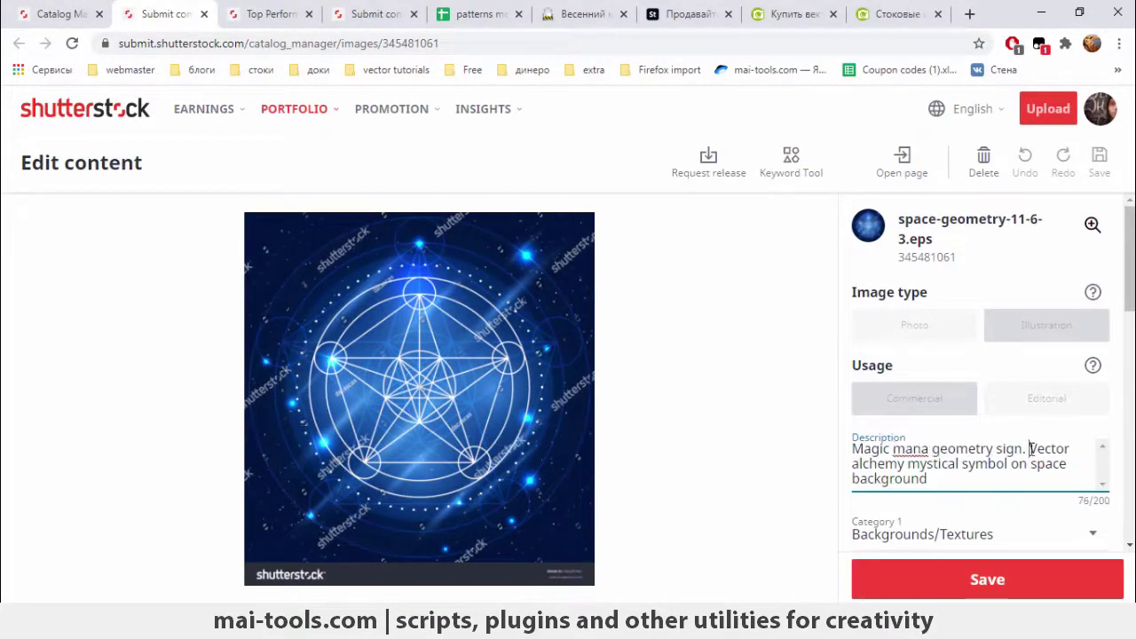
pyautogui.doubleClick(1039, 450)
pyautogui.write('Rune or')
# - In the description, insert "for game design, sprite for game user interface. Vector fantasy illustration of linear star" after "symbol" and "blue" before "space"
pyautogui.click(1012, 464)
pyautogui.write('for game d')
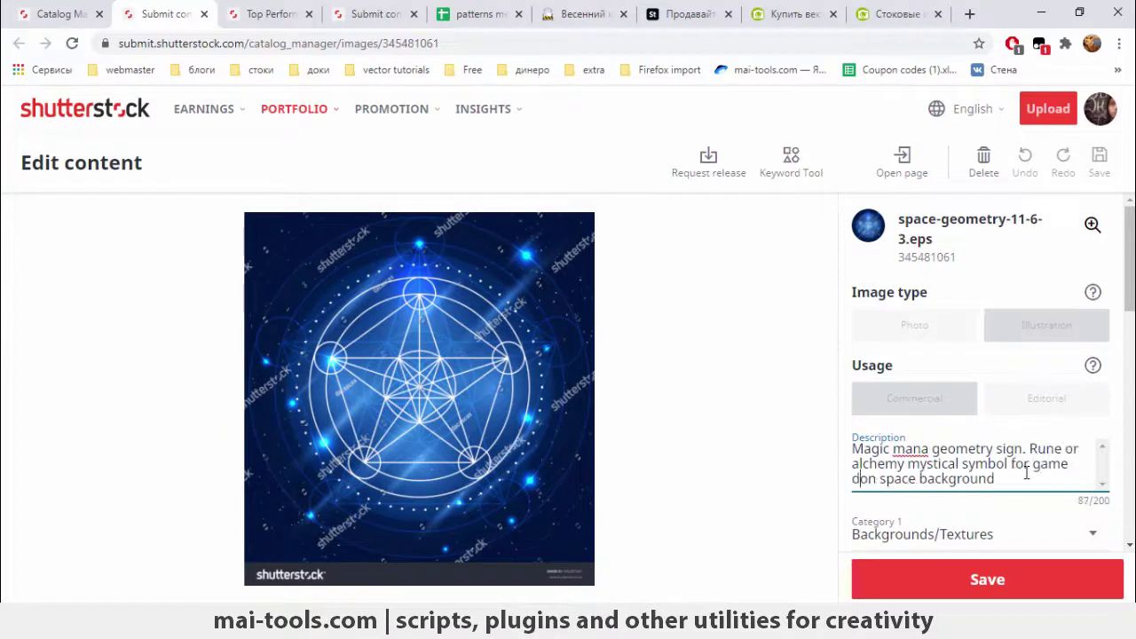
pyautogui.write('esign, sprite f')
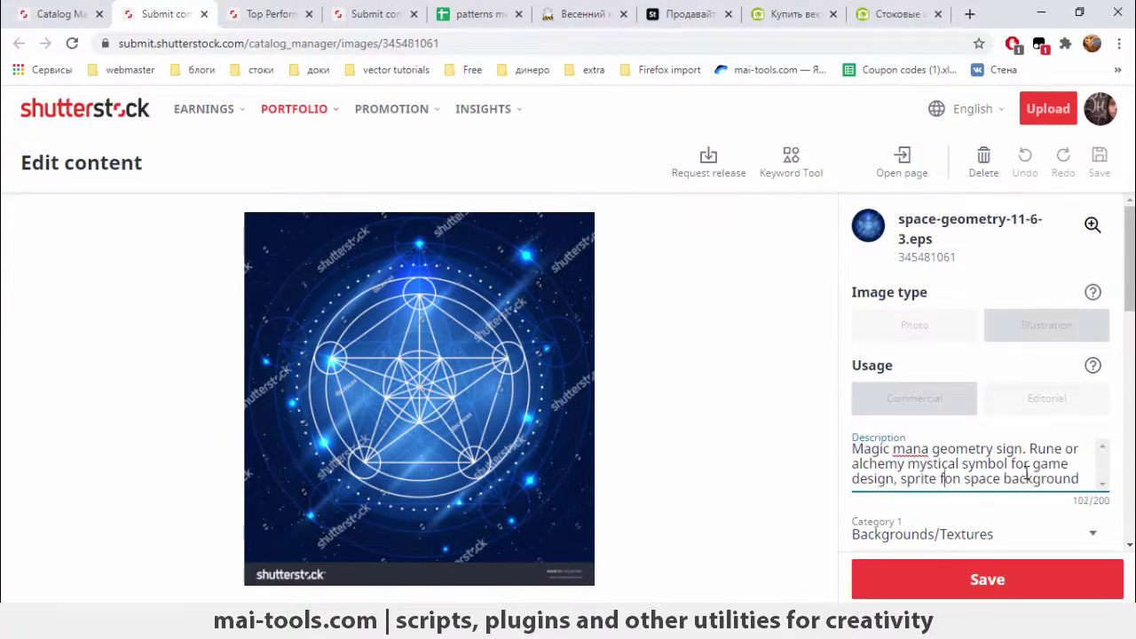
pyautogui.write('or game user interface. Vector')
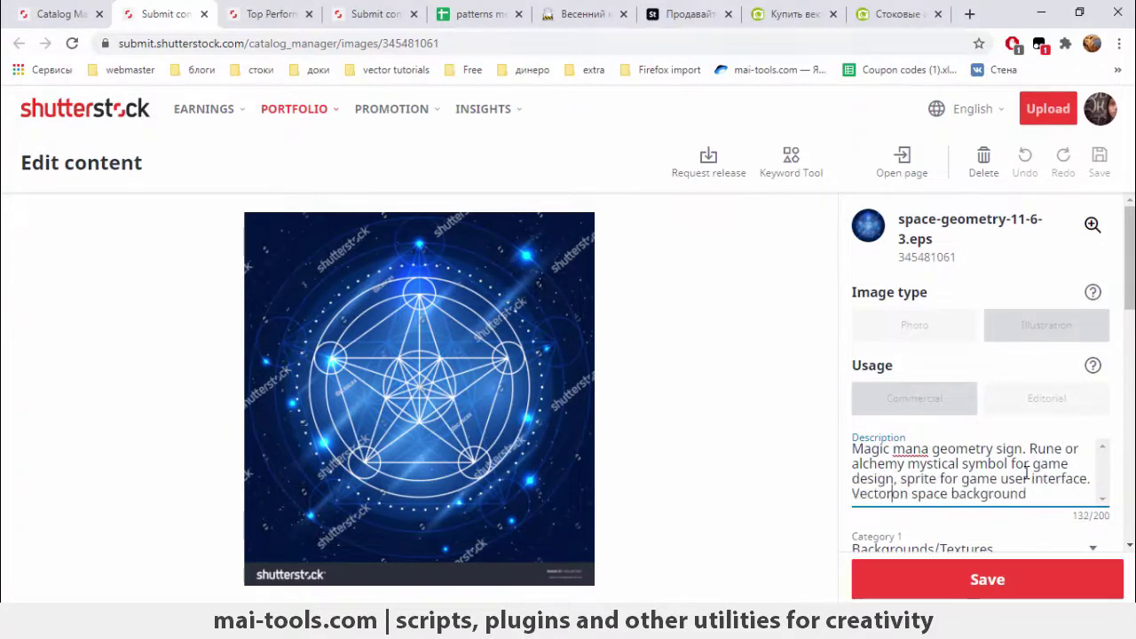
pyautogui.write(' fantasy illustration of linear s')
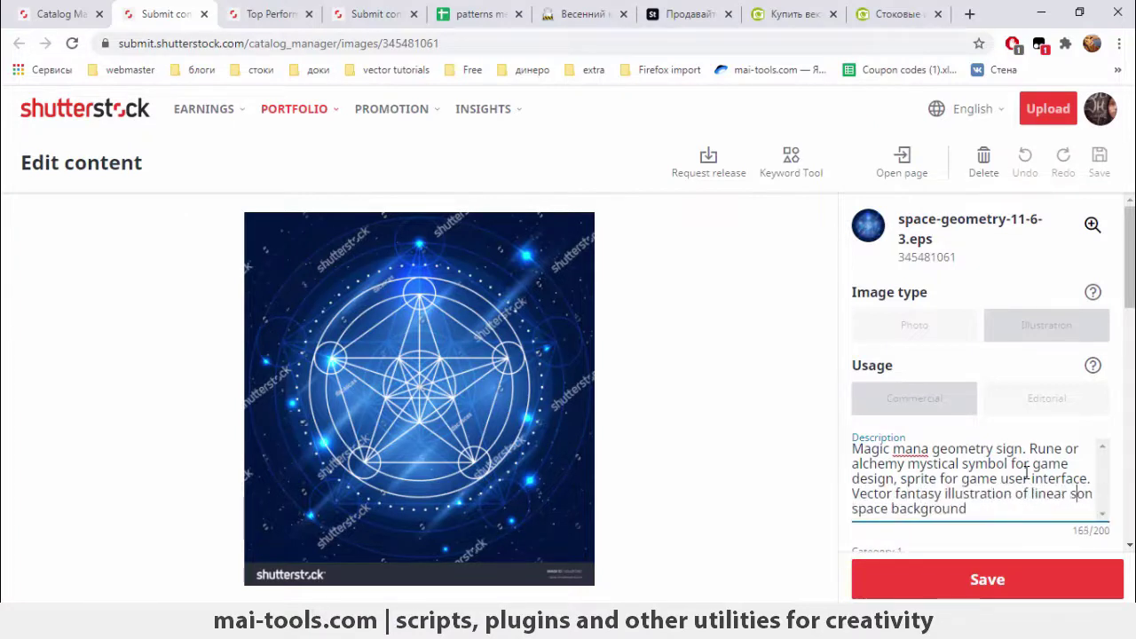
pyautogui.write('tar')
pyautogui.click(873, 511)
pyautogui.write('blue')
pyautogui.click(1029, 510)
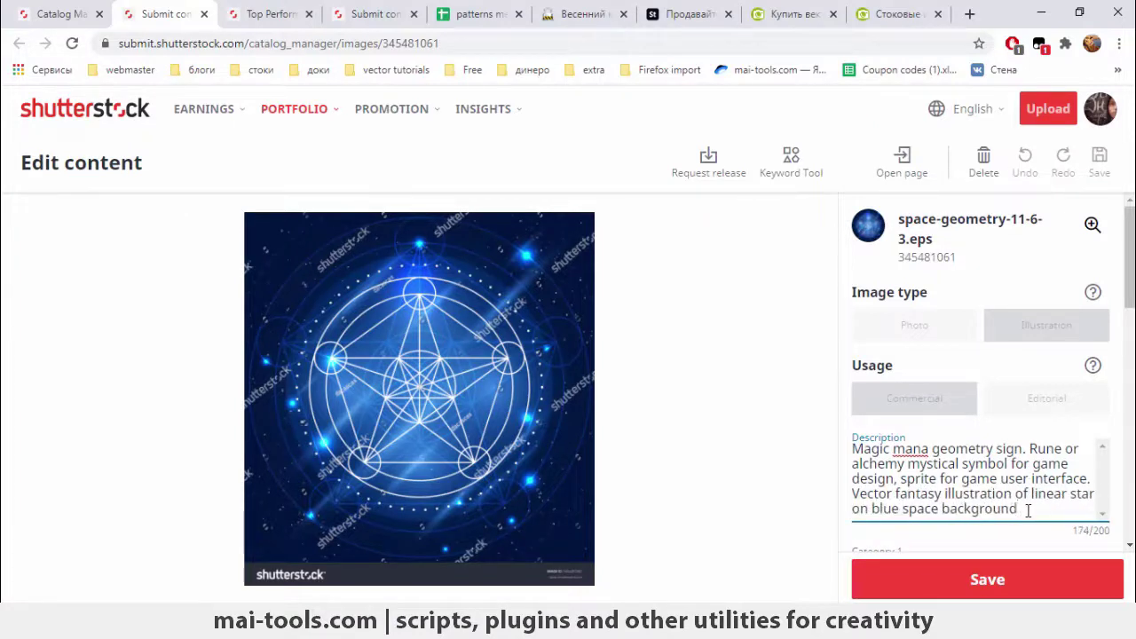
# - Review the words "mana", "Rune" and "sprite" in the description, and check the fields below it
pyautogui.doubleClick(898, 449)
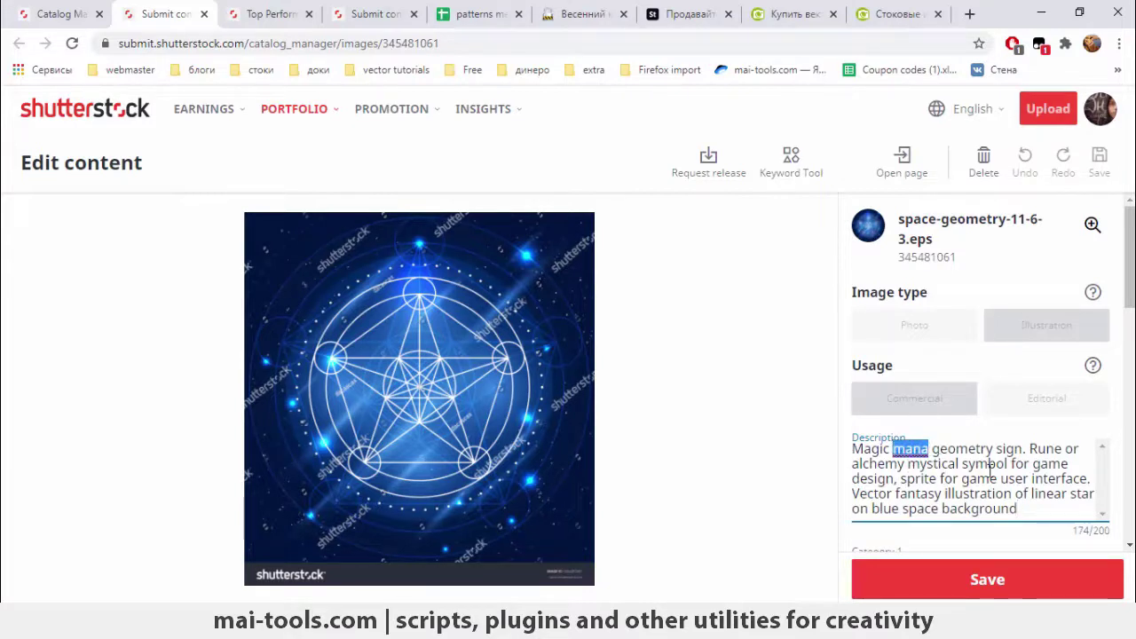
pyautogui.doubleClick(1037, 449)
pyautogui.doubleClick(918, 480)
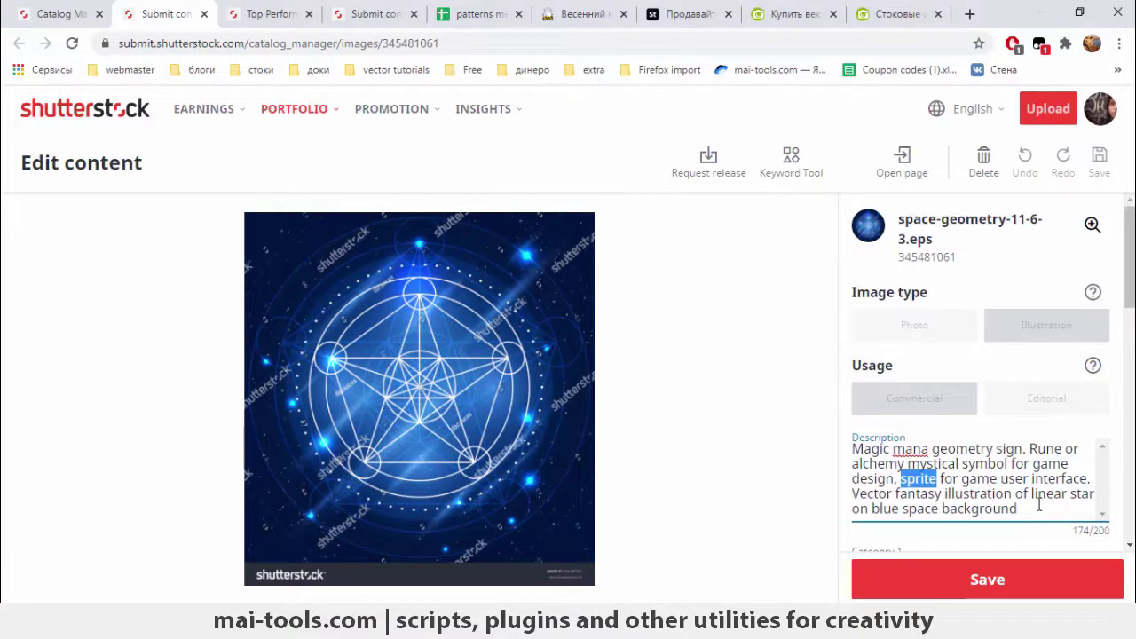
pyautogui.scroll(-5, 1039, 504)
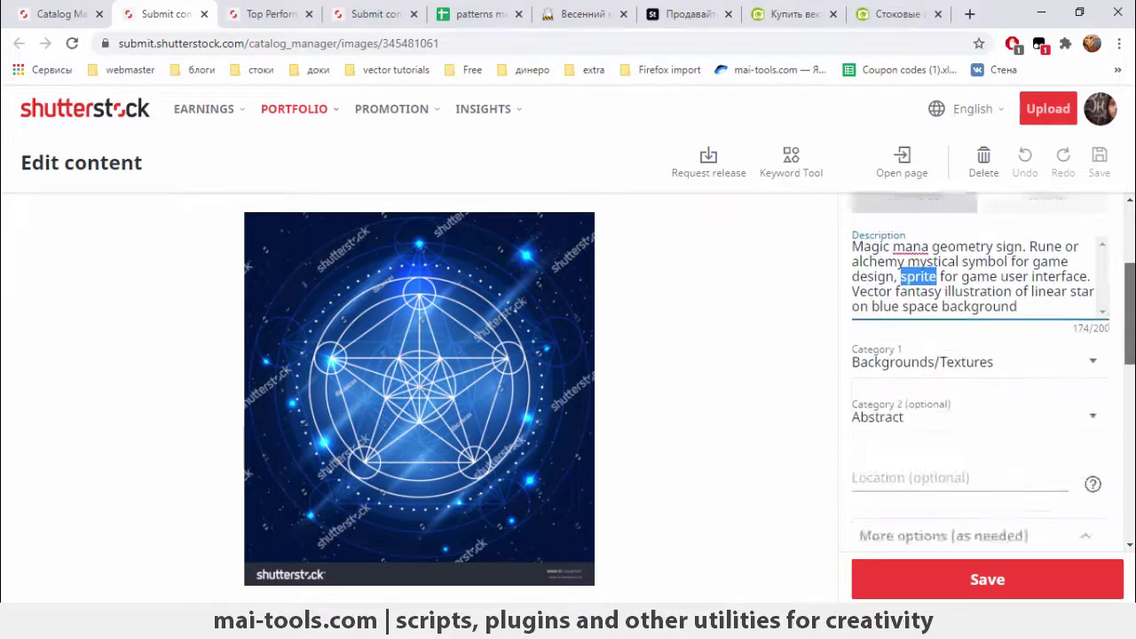
pyautogui.click(963, 461)
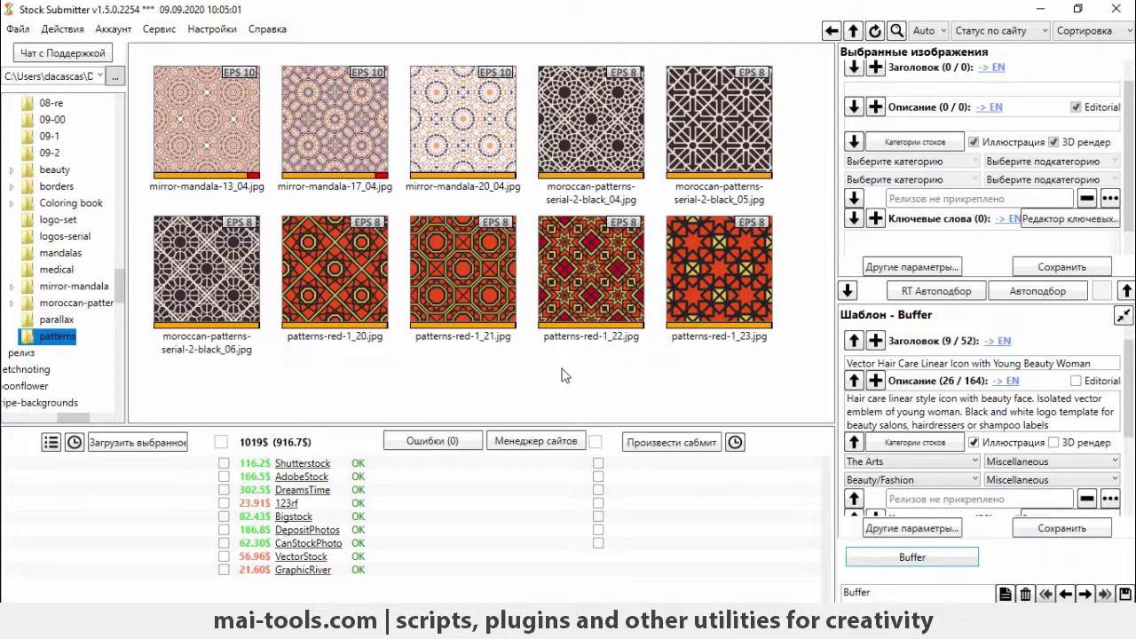
# - Switch to the patterns meta 1 spreadsheet in Google Sheets to examine the pattern keywords grouped by category
pyautogui.click(213, 621)
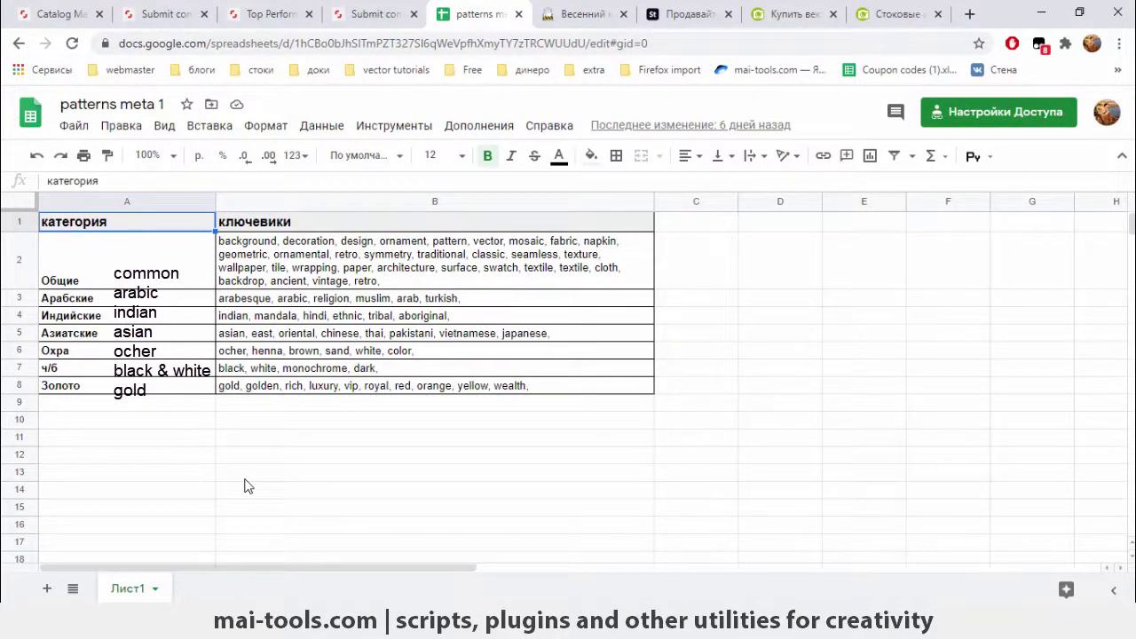
# - Copy the full keyword list of the common category (Общие) from the spreadsheet
pyautogui.click(258, 261)
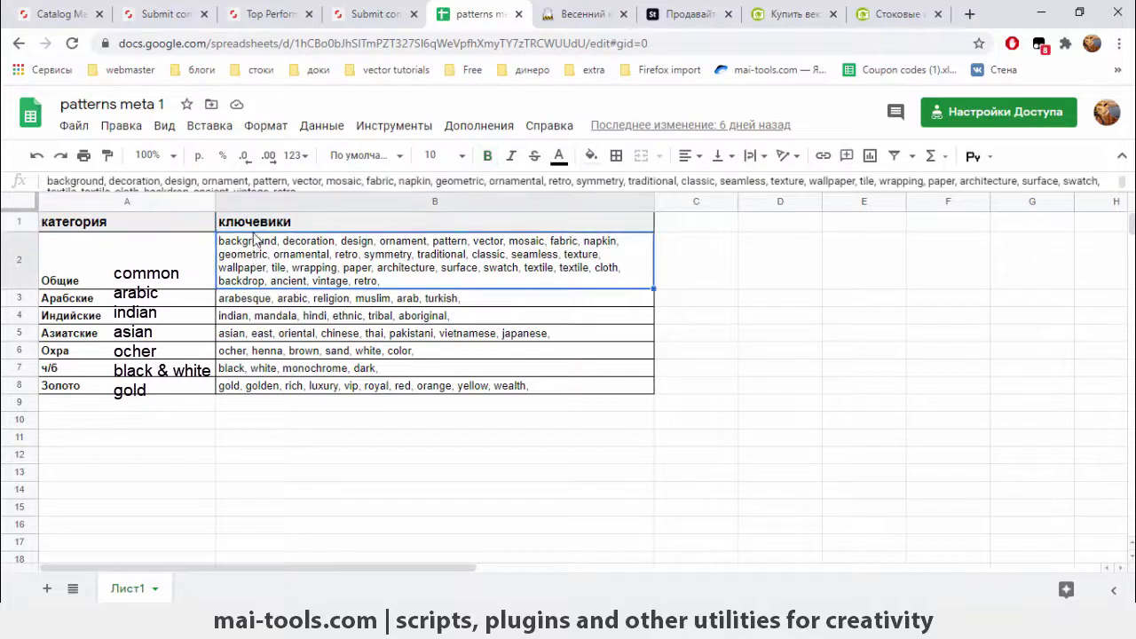
pyautogui.click(238, 182)
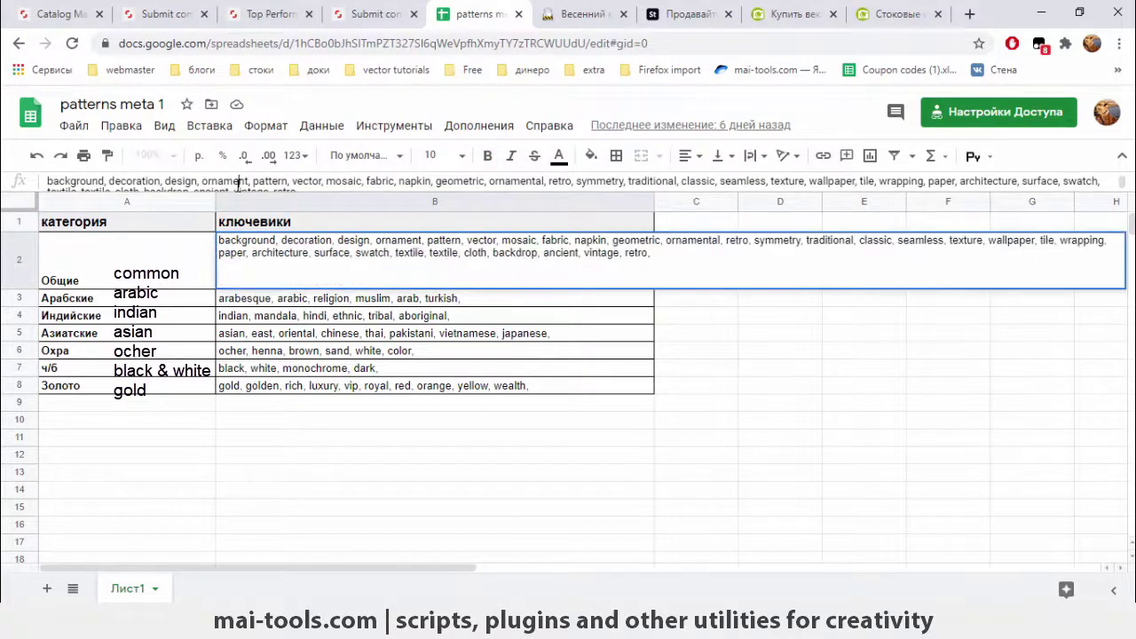
pyautogui.hotkey('ctrl', 'a')
pyautogui.hotkey('ctrl', 'c')
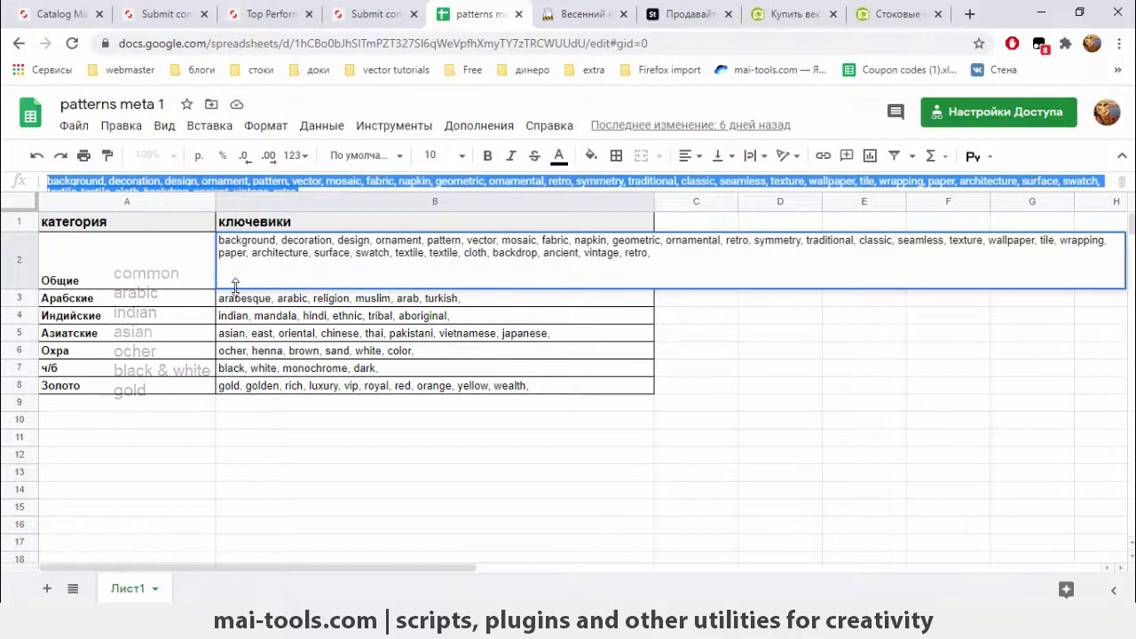
# - Switch to Stock Submitter and paste the copied common keywords into the keywords of all ten images in the patterns folder
pyautogui.hotkey('alt', 'Tab')
pyautogui.click(252, 154)
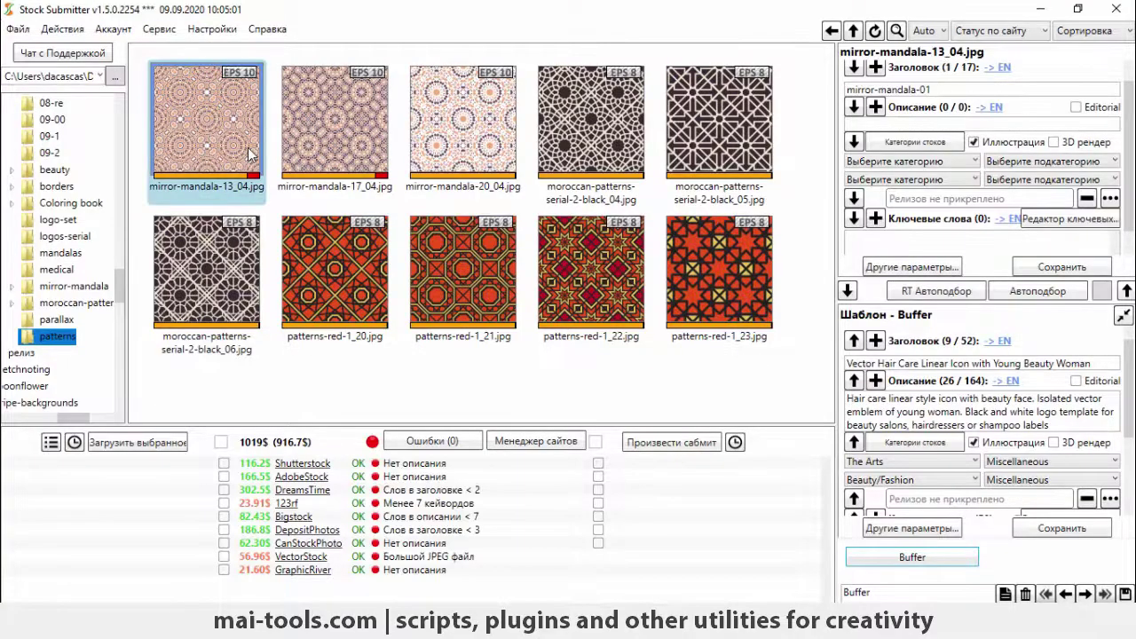
pyautogui.hotkey('ctrl', 'a')
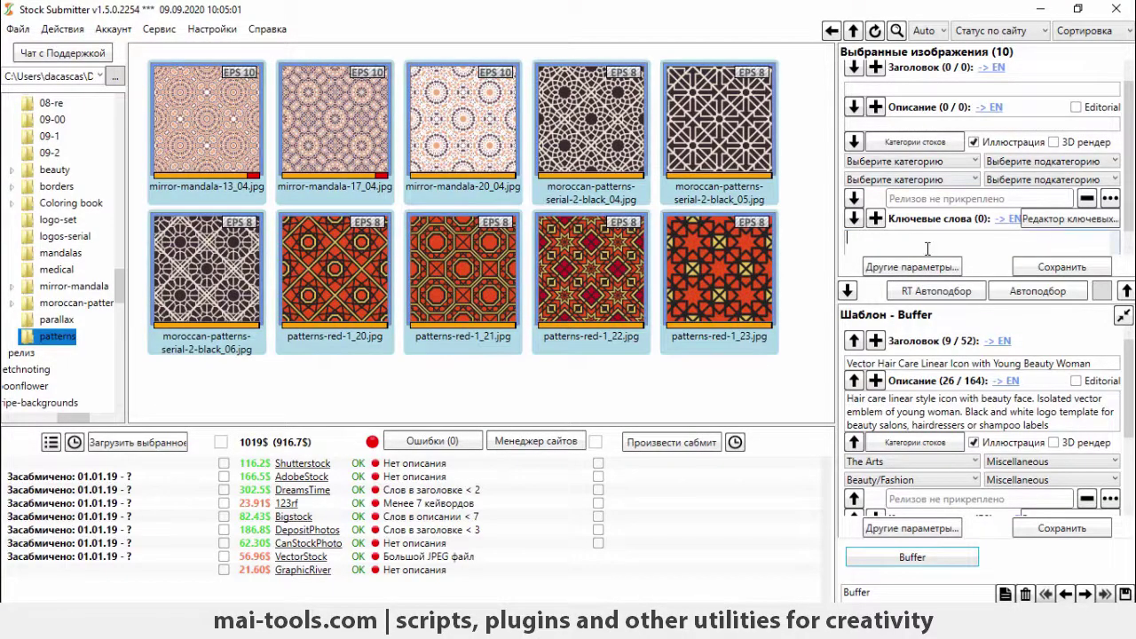
pyautogui.click(926, 247)
pyautogui.hotkey('ctrl', 'v')
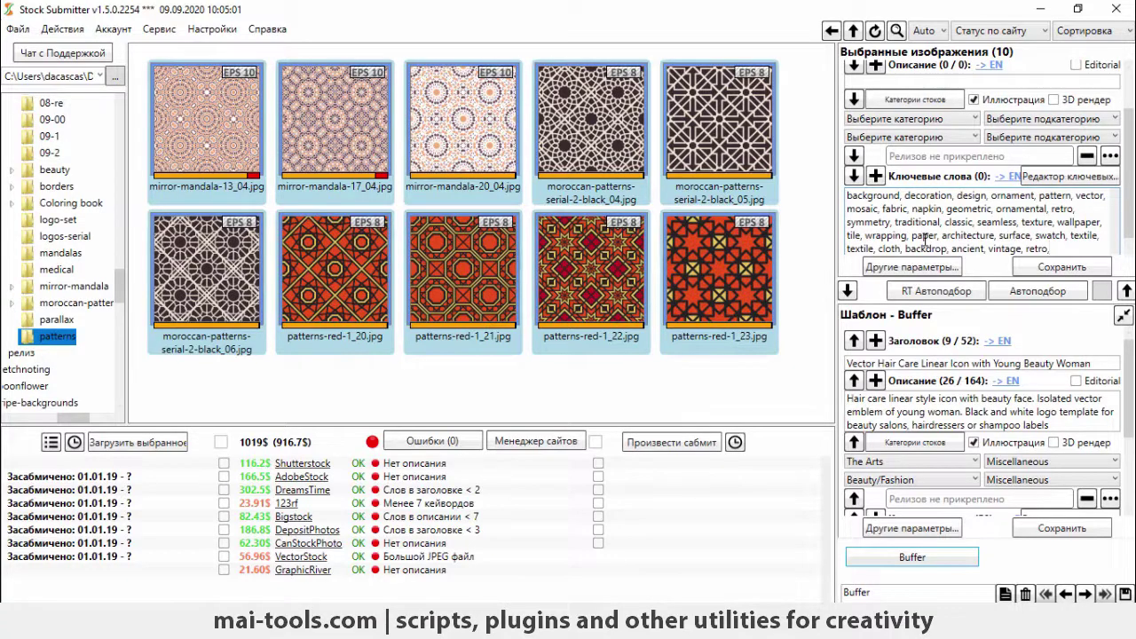
# - Return to the patterns meta 1 spreadsheet and copy the keywords of the Indian category (Индийские)
pyautogui.hotkey('alt', 'Tab')
pyautogui.click(304, 317)
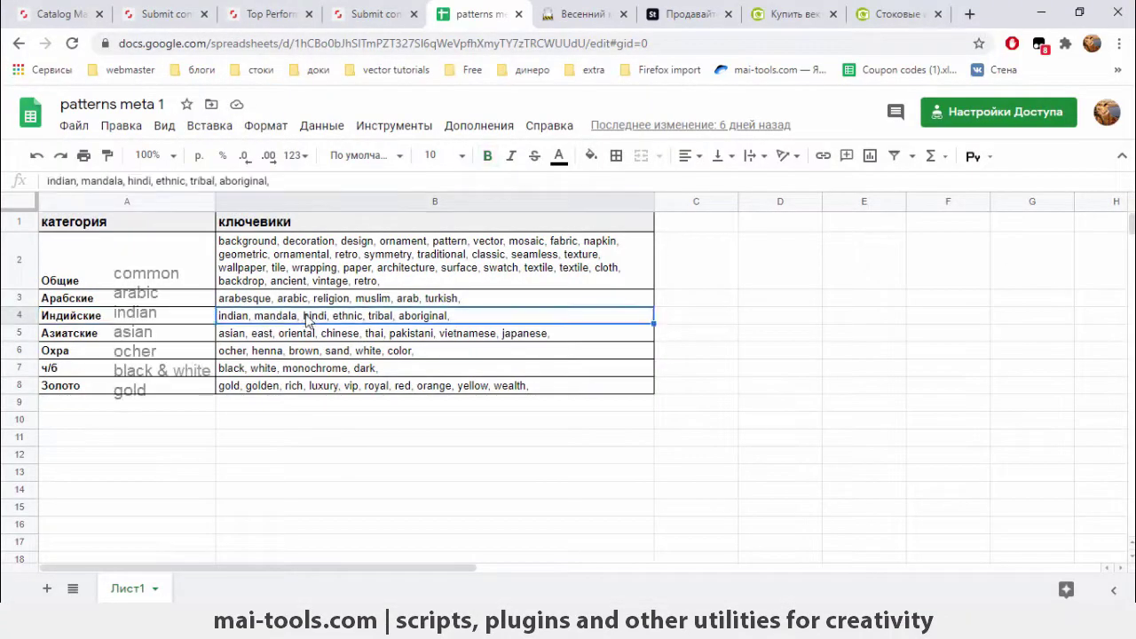
pyautogui.click(279, 181)
pyautogui.hotkey('ctrl', 'a')
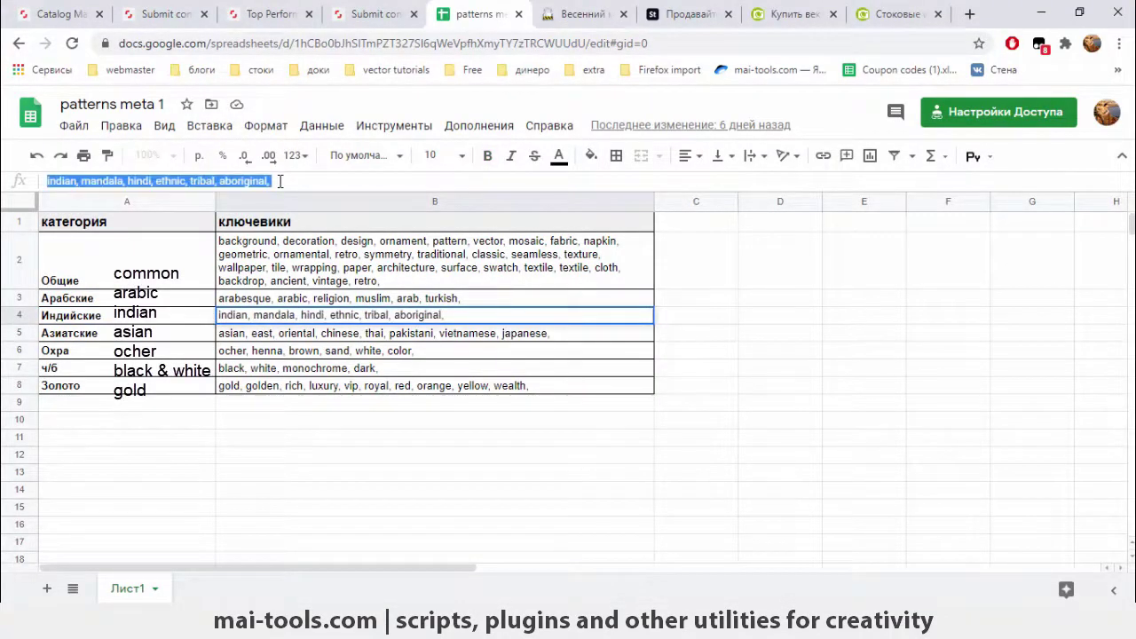
# - In Stock Submitter, append "indian, mandala, hindi, ethnic, tribal, aboriginal" to the keywords of the three mirror-mandala images
pyautogui.hotkey('alt', 'Tab')
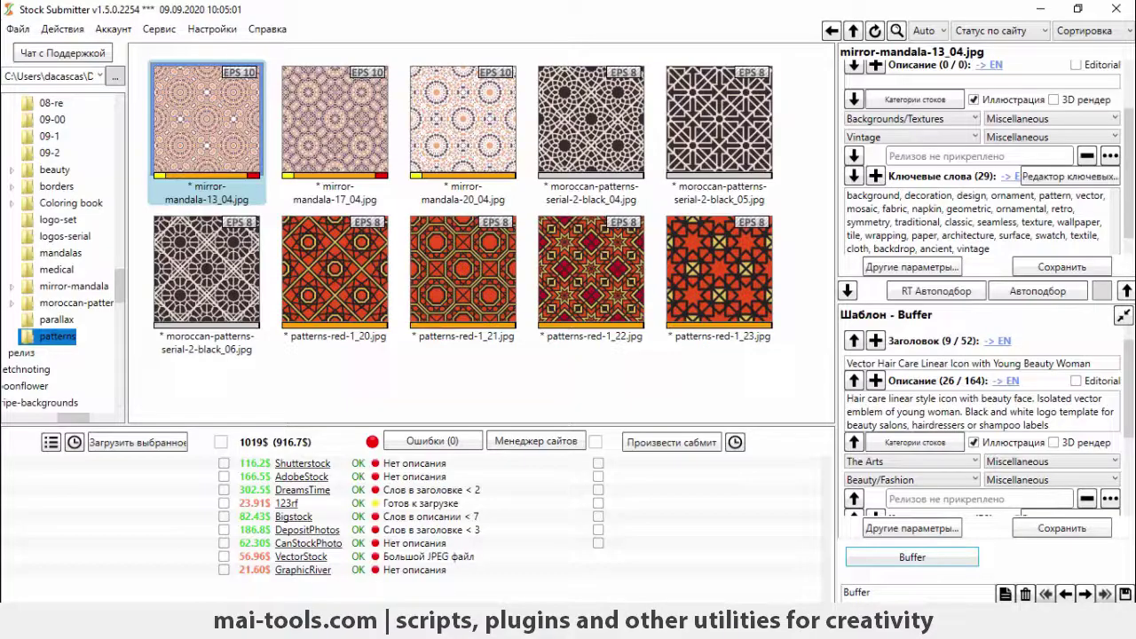
pyautogui.keyDown('shift'); pyautogui.click(458, 137); pyautogui.keyUp('shift')
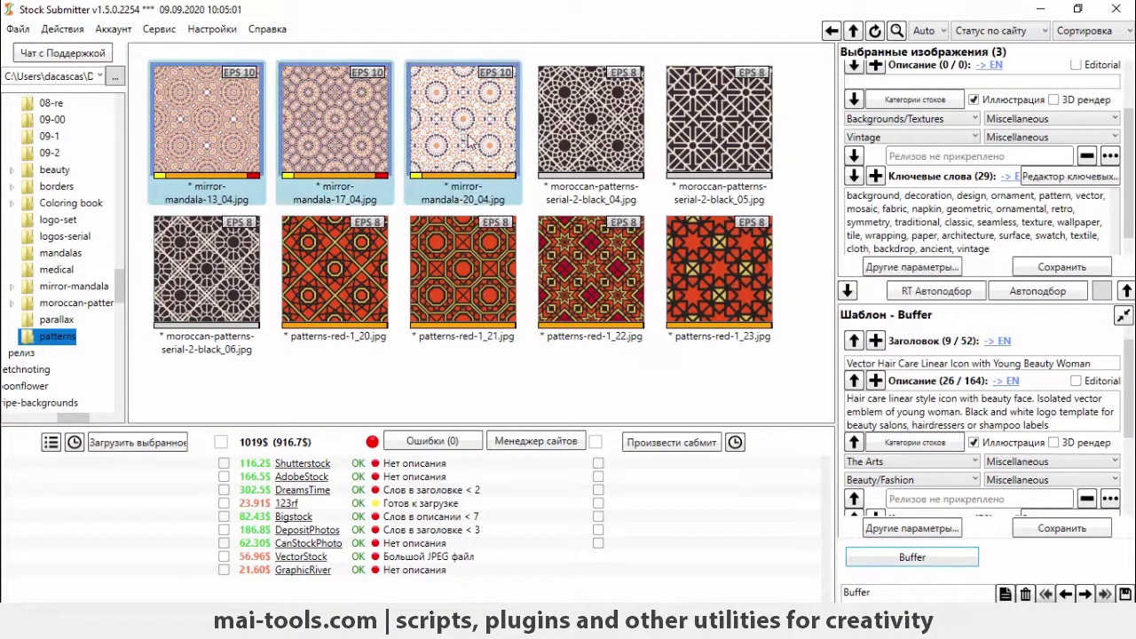
pyautogui.click(1036, 248)
pyautogui.hotkey('ctrl', 'a')
pyautogui.click(1033, 248)
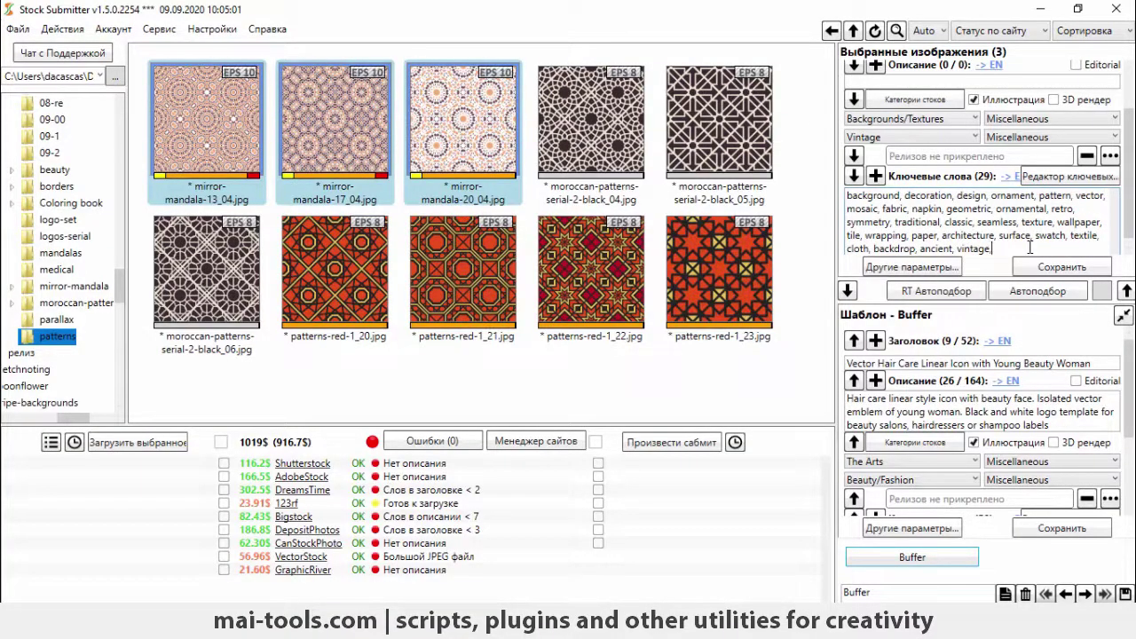
pyautogui.write(', indian, mandala, hindi, ethnic, tribal, aboriginal,')
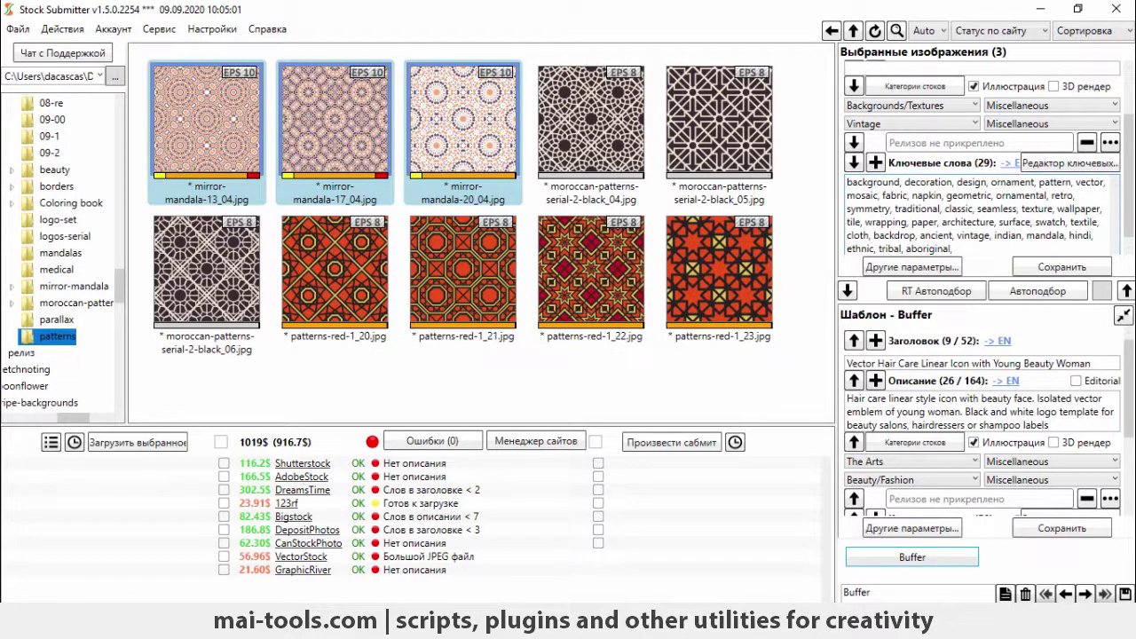
# - Go back to the spreadsheet and copy the keywords of the ocher category (Охра)
pyautogui.hotkey('alt', 'Tab')
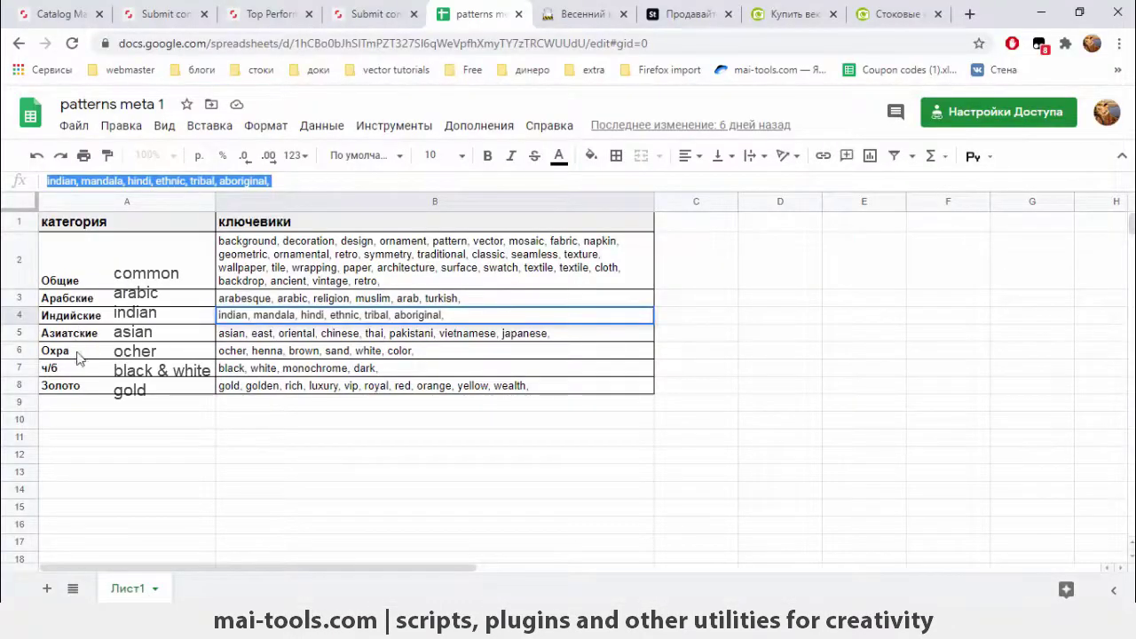
pyautogui.click(210, 350)
pyautogui.click(258, 352)
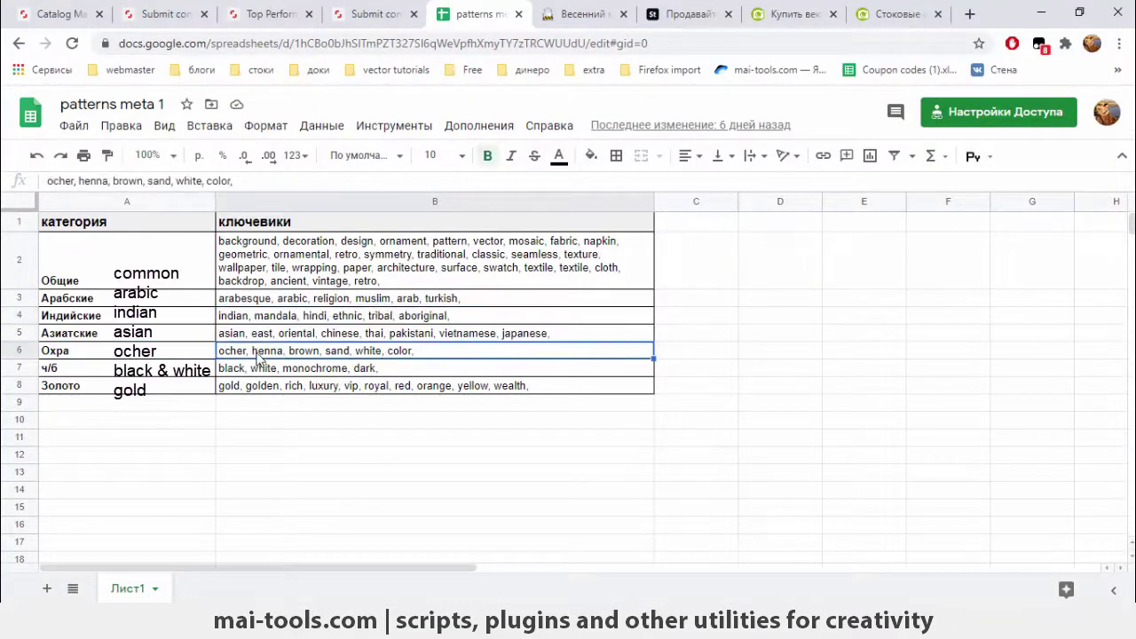
pyautogui.tripleClick(248, 181)
pyautogui.hotkey('ctrl', 'c')
# - Append "ocher, henna, brown, sand, white, color" to the keywords of the three mirror-mandala images in Stock Submitter
pyautogui.hotkey('alt', 'Tab')
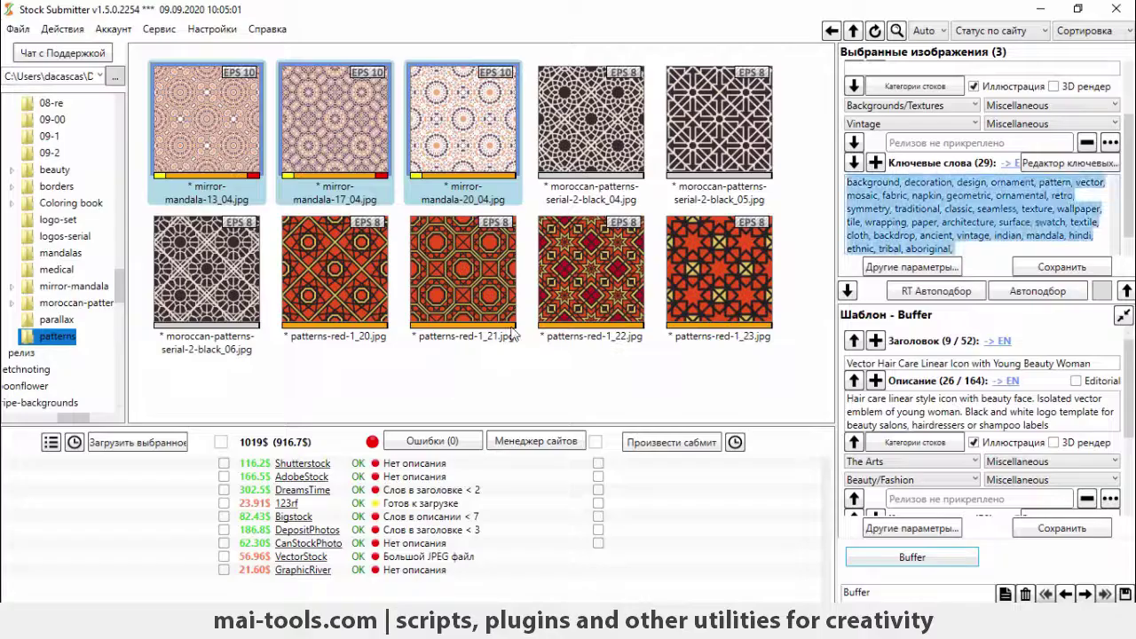
pyautogui.click(957, 251)
pyautogui.hotkey('ctrl', 'v')
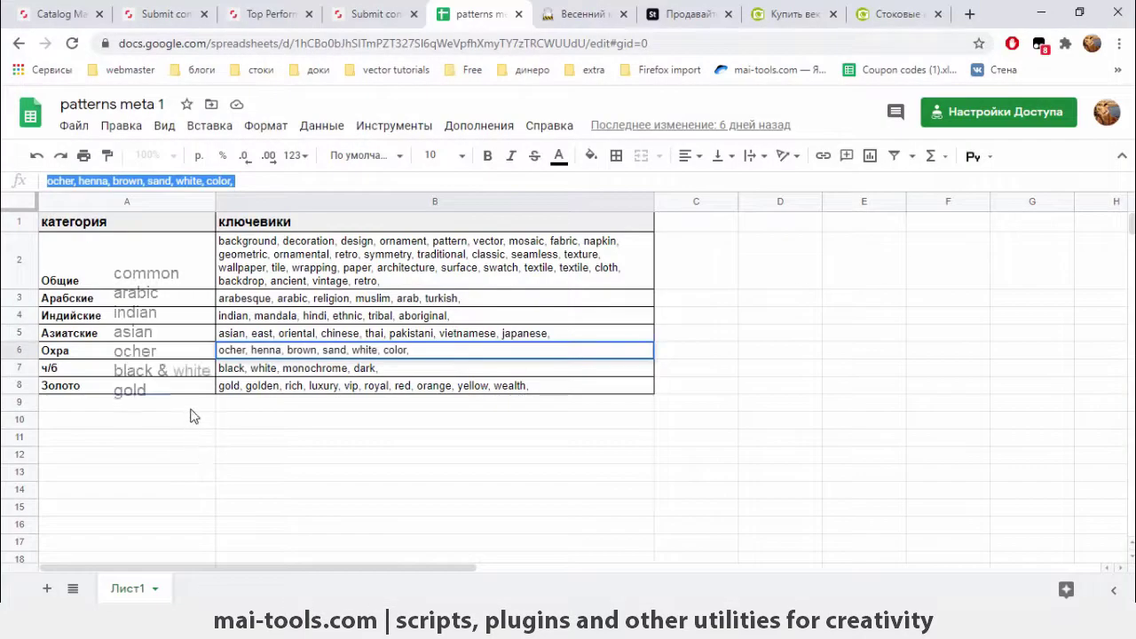
pyautogui.click(191, 404)
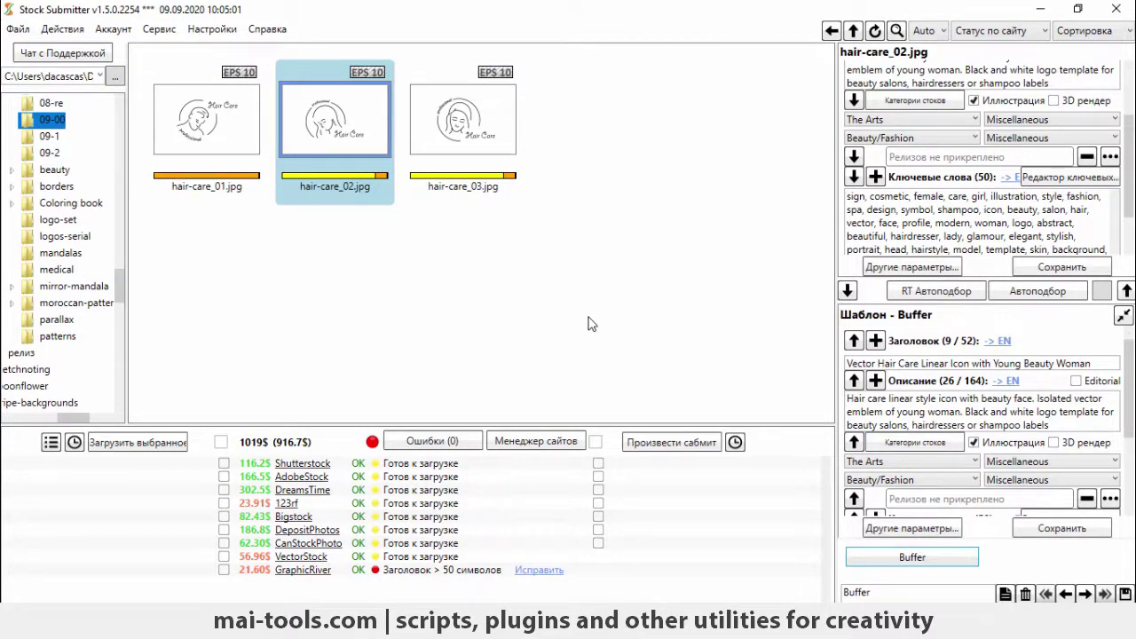
# - In the keyword editor for hair-care_02.jpg, move "hair", "care", "logo" and "linear" to the start of the list, in that order
pyautogui.click(1070, 177)
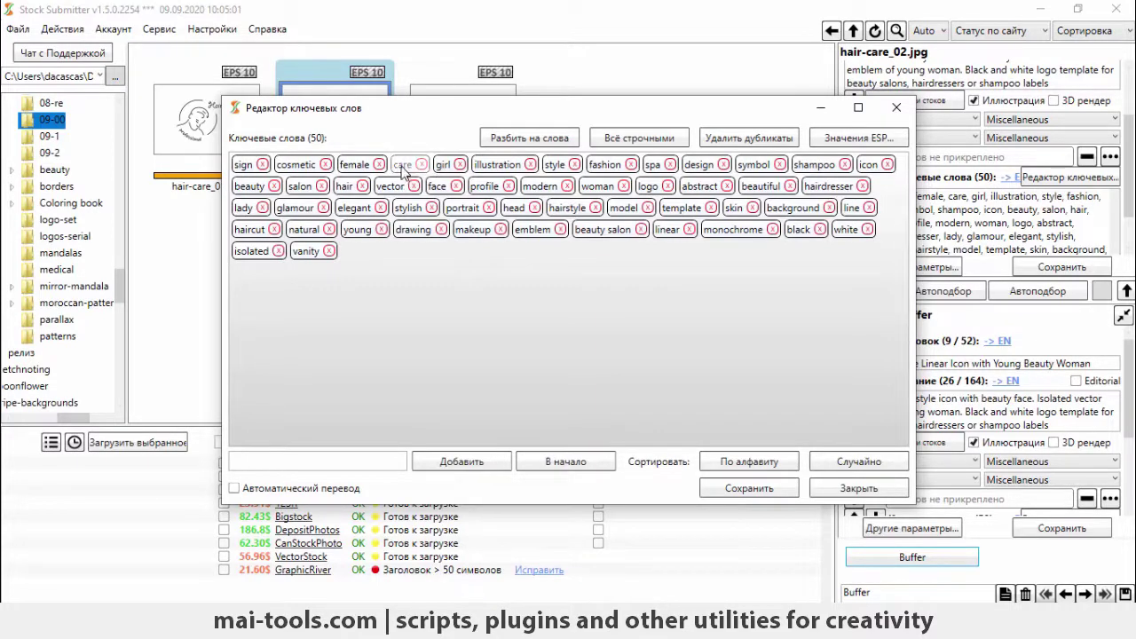
pyautogui.moveTo(405, 167); pyautogui.dragTo(237, 165)
pyautogui.moveTo(344, 187); pyautogui.dragTo(240, 165)
pyautogui.moveTo(657, 189); pyautogui.dragTo(327, 166)
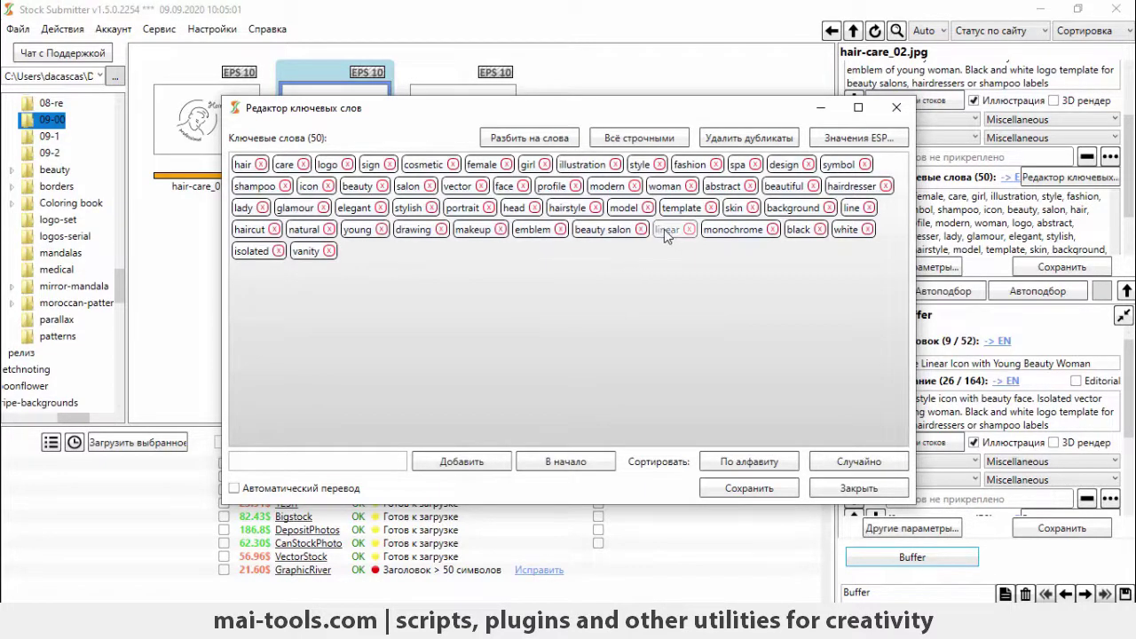
pyautogui.moveTo(664, 229); pyautogui.dragTo(371, 167)
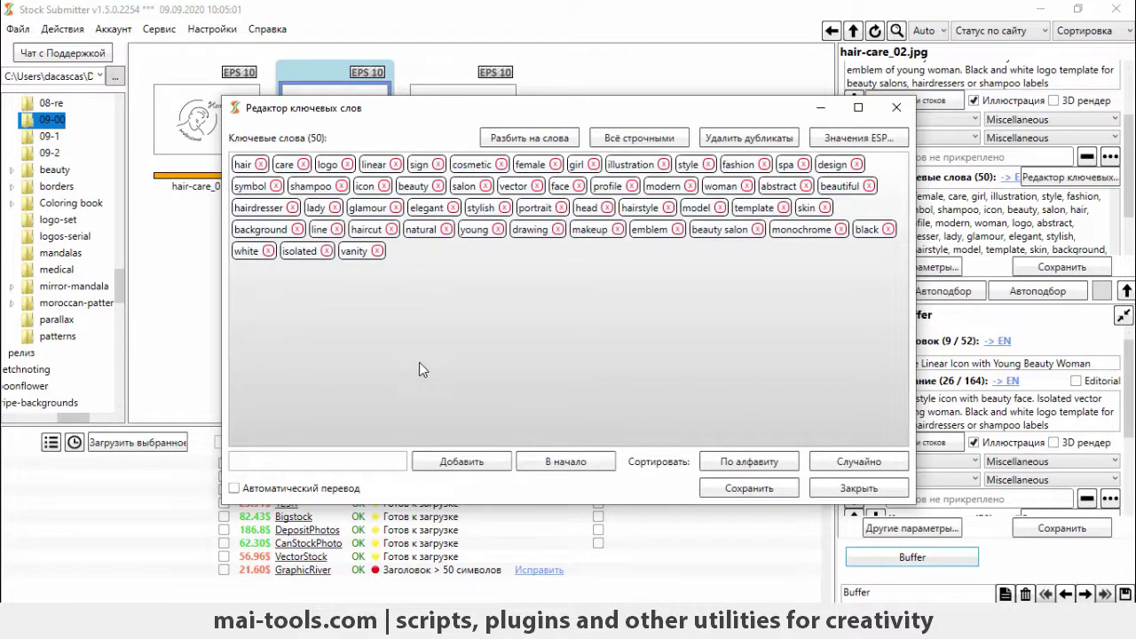
pyautogui.click(566, 469)
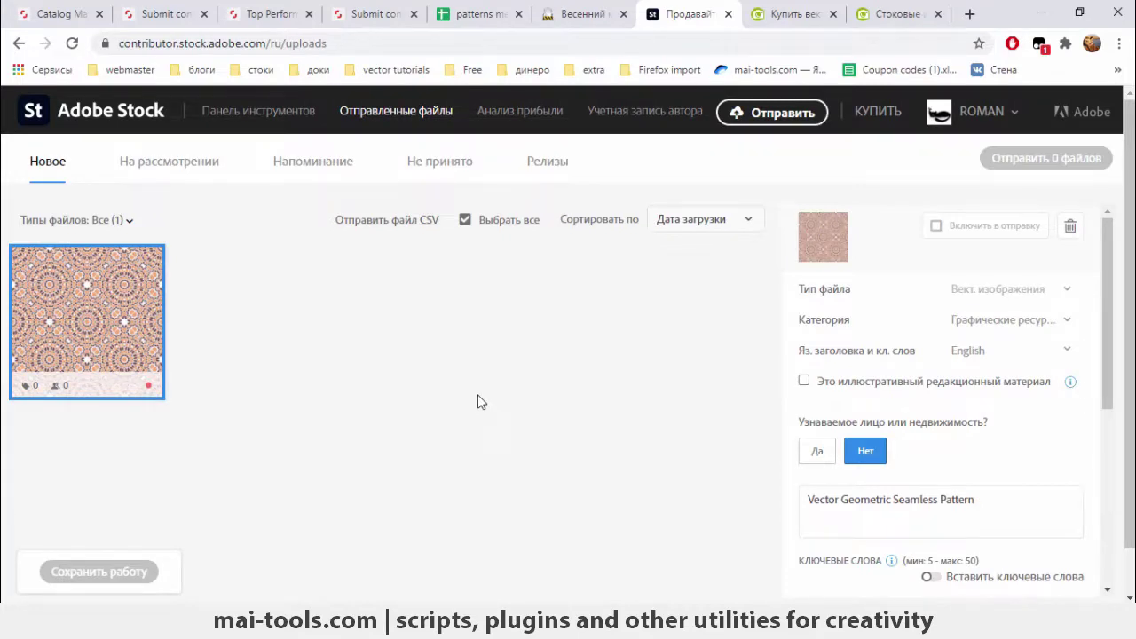
# - Refresh the automatically generated keywords of the uploaded mirror-mandala pattern and expand its full keyword list
pyautogui.moveTo(1110, 293); pyautogui.dragTo(1120, 484)
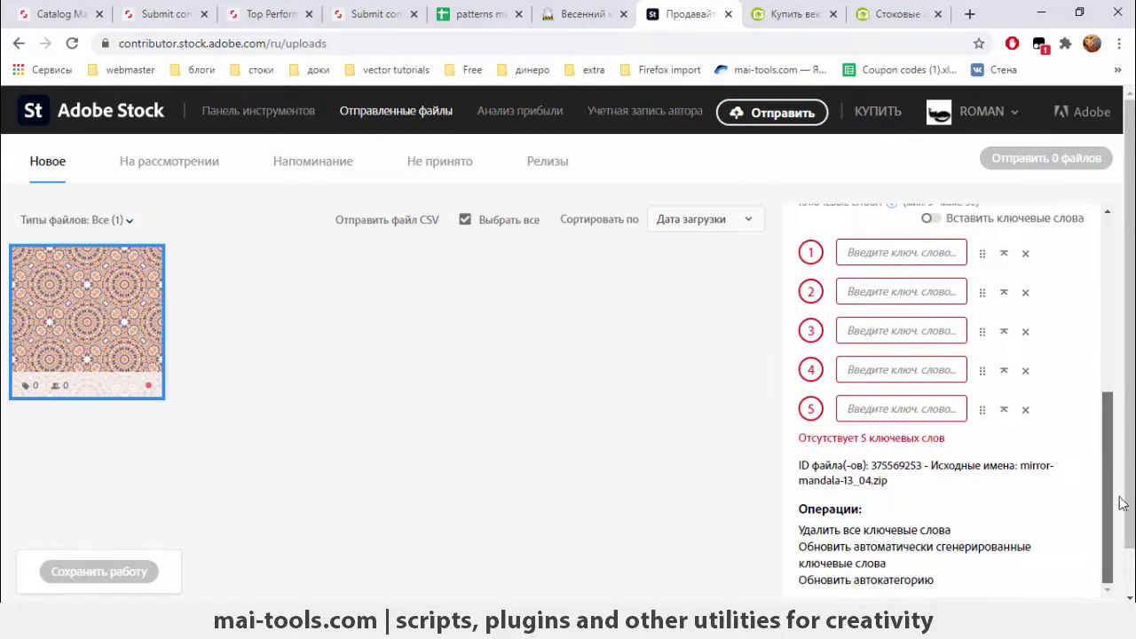
pyautogui.click(861, 556)
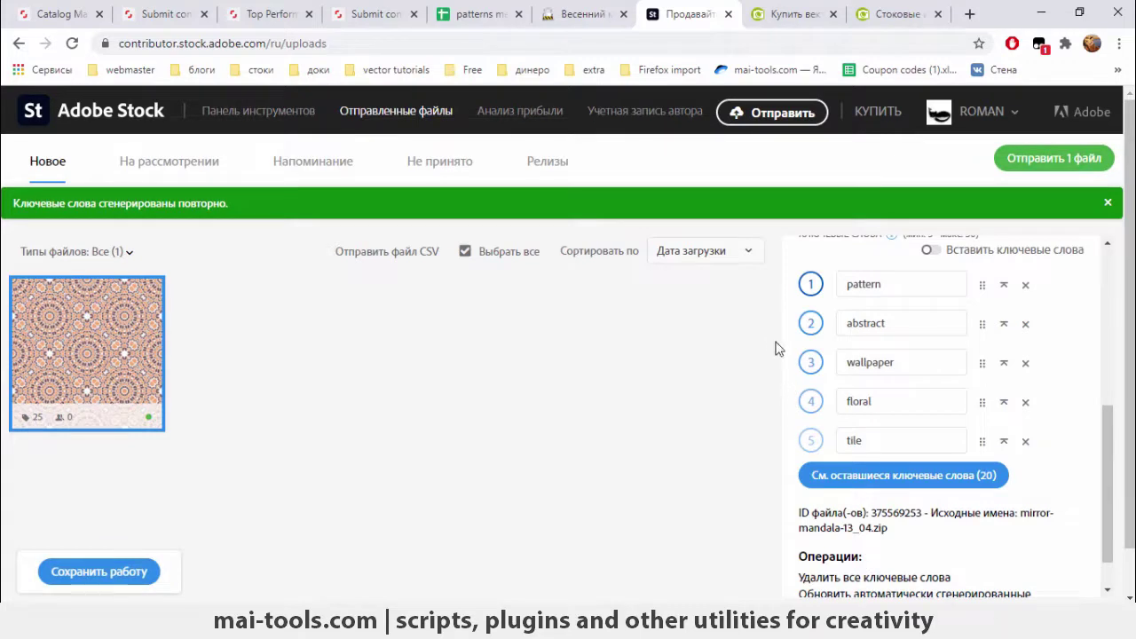
pyautogui.click(906, 489)
# - Review the complete list of generated keywords for the pattern, and toggle the option for pasting keywords
pyautogui.scroll(-6, 898, 471)
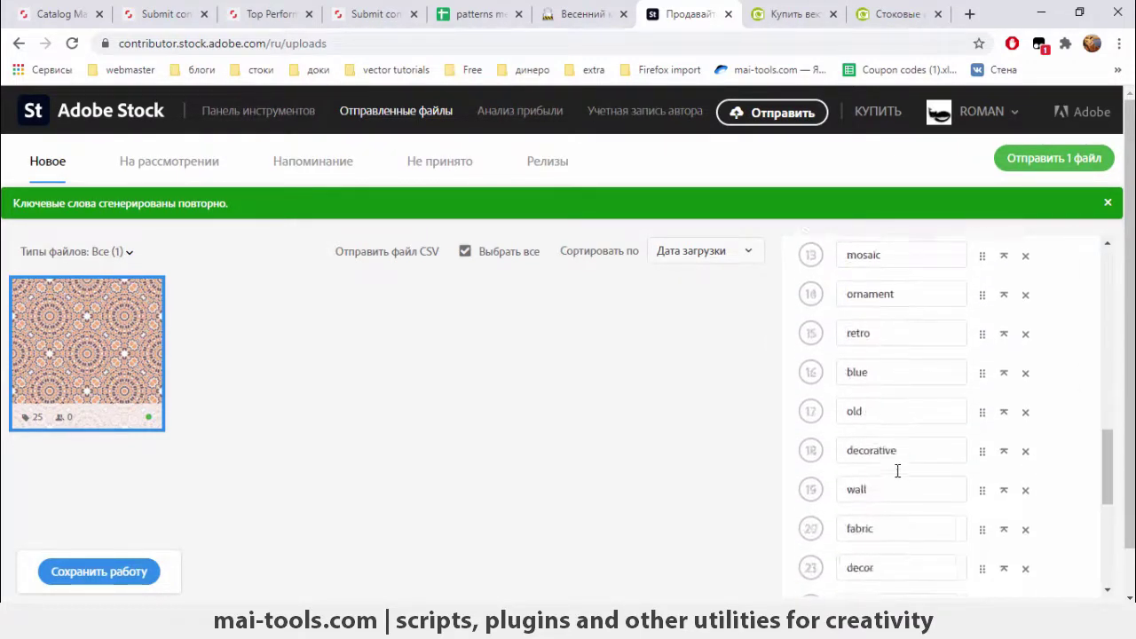
pyautogui.scroll(-2, 897, 472)
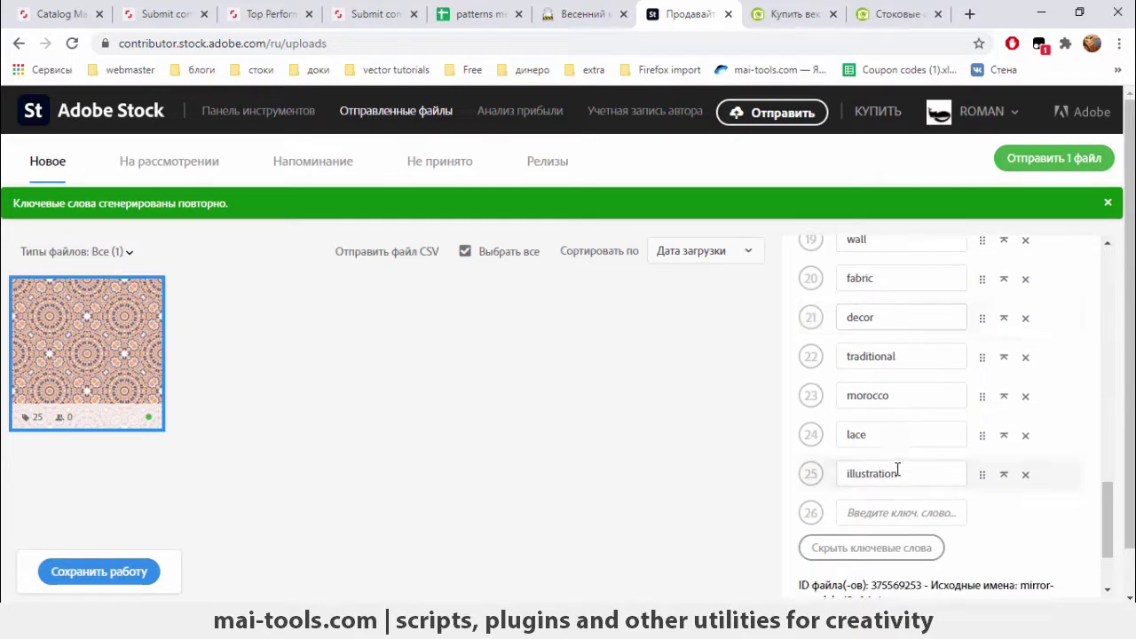
pyautogui.scroll(5, 898, 472)
pyautogui.scroll(6, 897, 466)
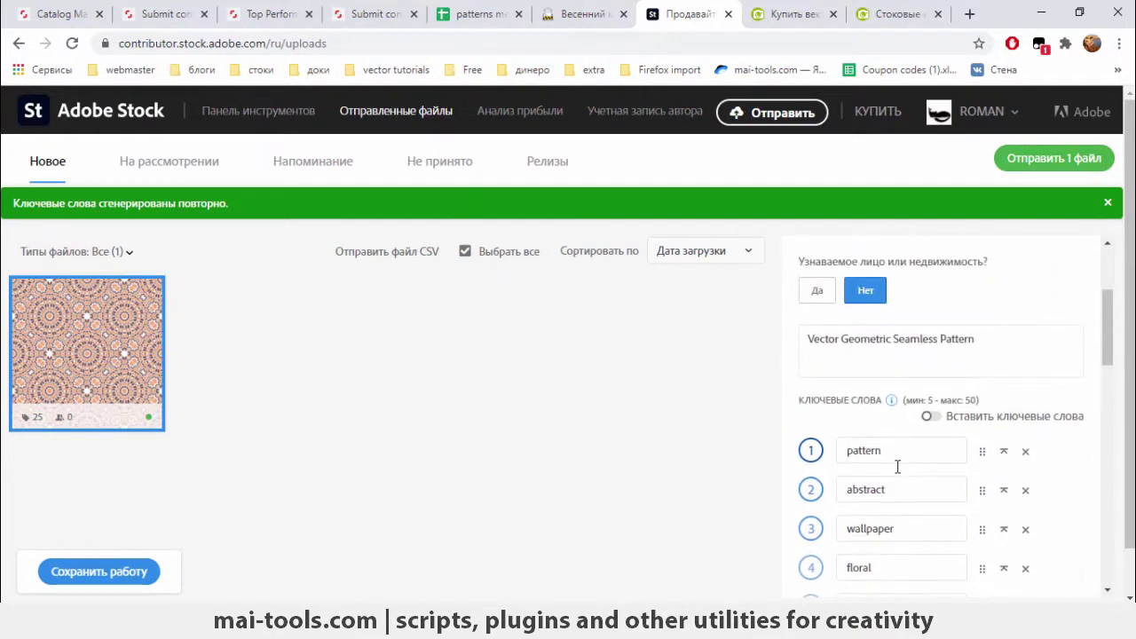
pyautogui.click(930, 417)
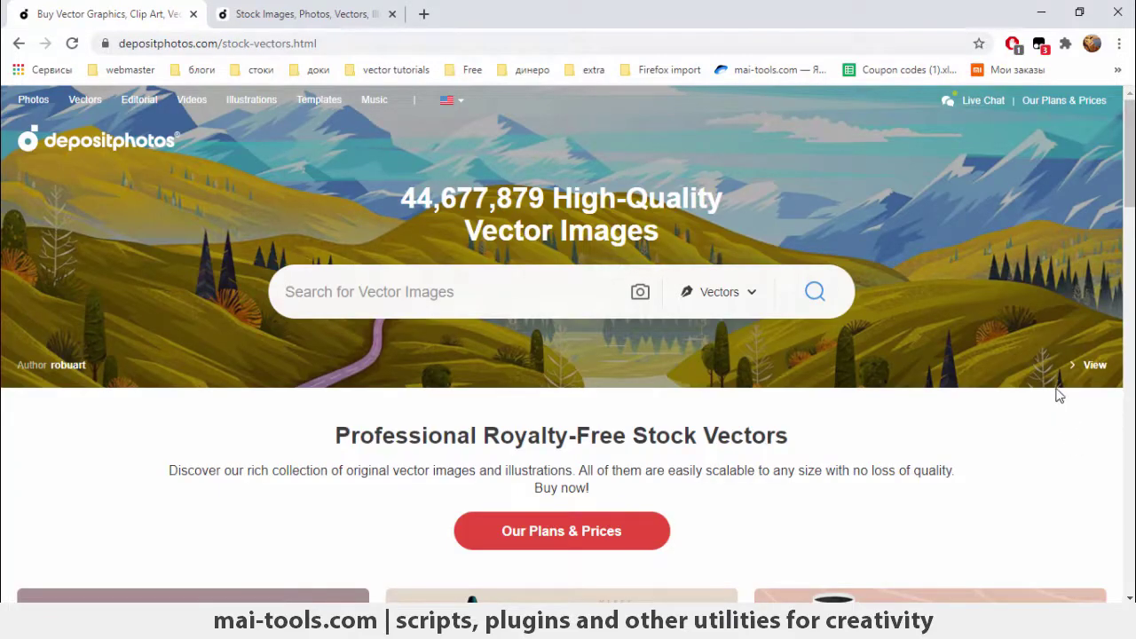
# - Examine the Depositphotos stock vectors page, covering the featured collections, the top stock vector searches and the footer
pyautogui.scroll(-3, 1066, 417)
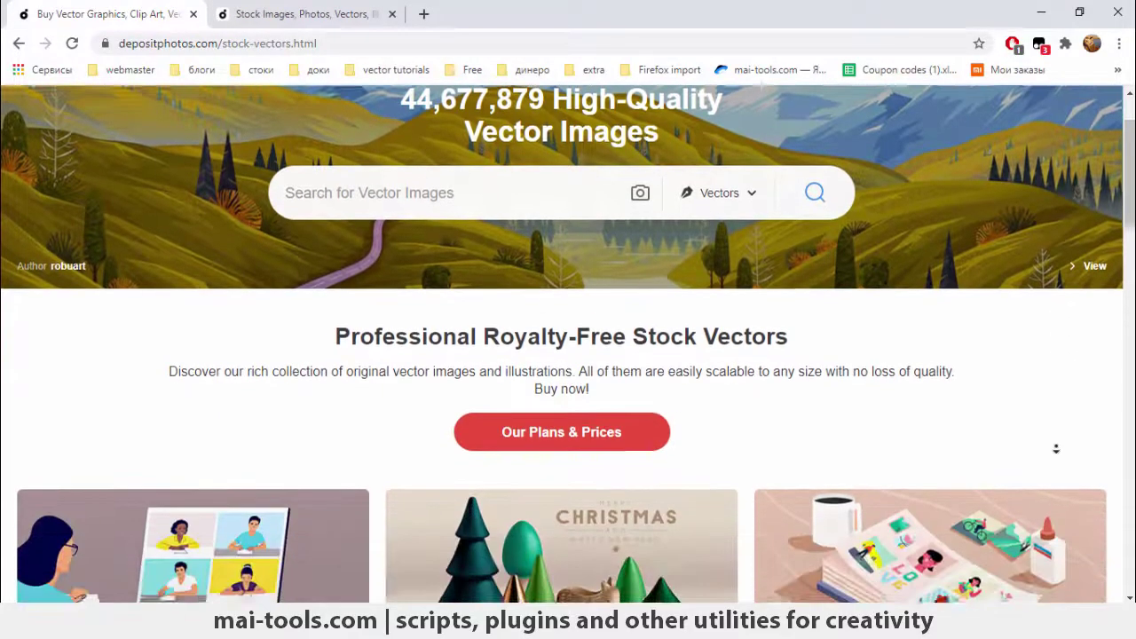
pyautogui.scroll(-5, 1056, 450)
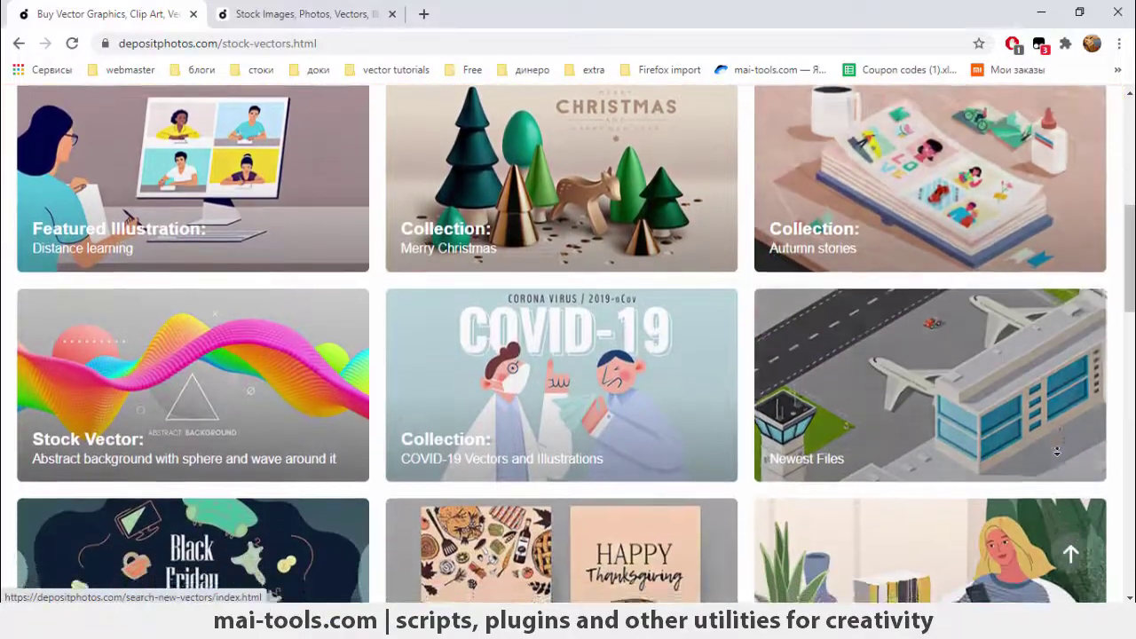
pyautogui.scroll(-5, 1058, 452)
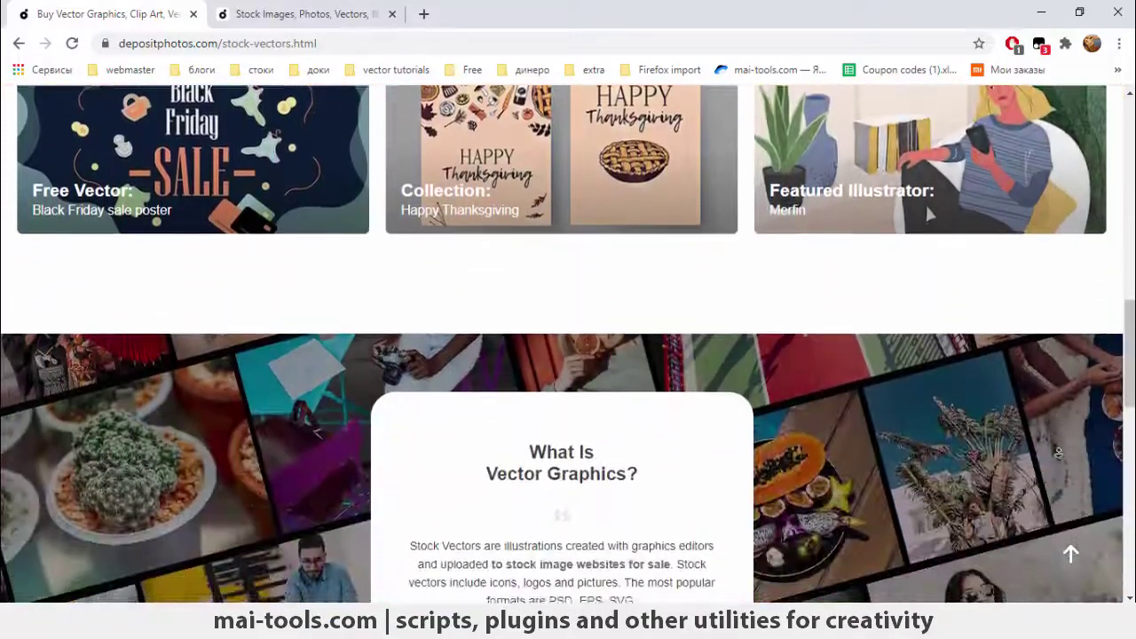
pyautogui.scroll(-5, 1058, 452)
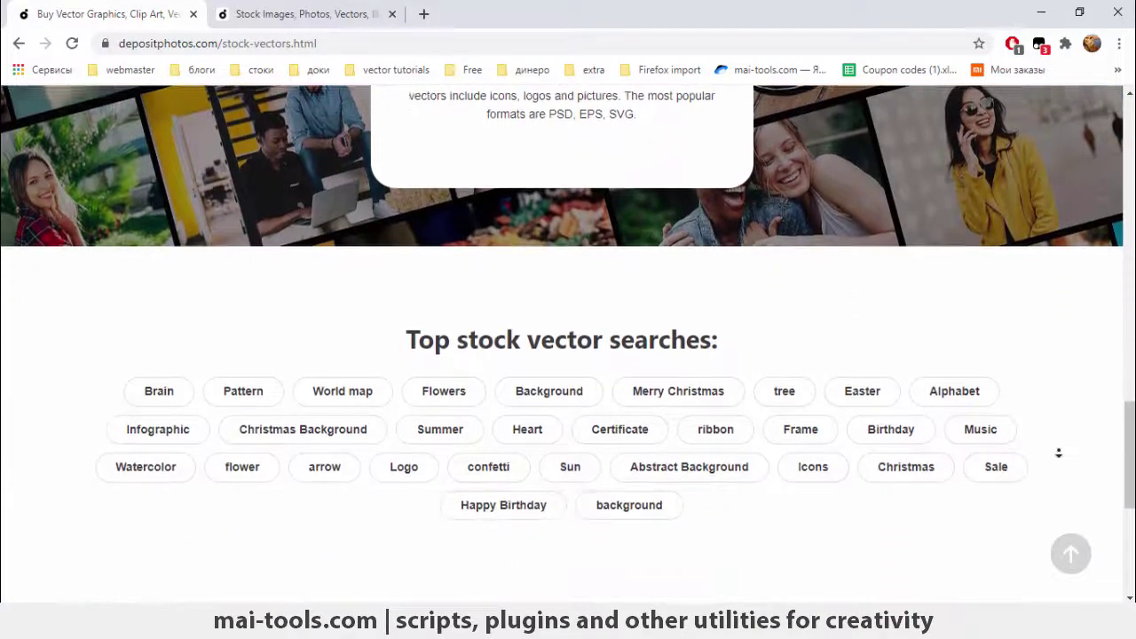
pyautogui.scroll(-3, 1058, 453)
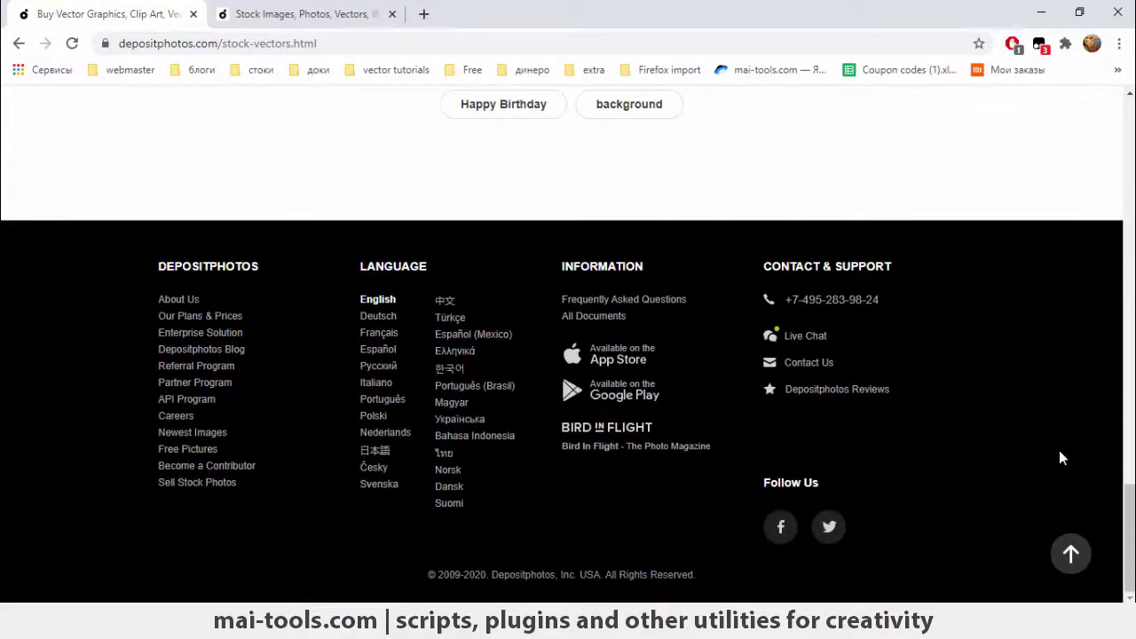
pyautogui.scroll(1, 1059, 451)
pyautogui.scroll(-1, 1061, 457)
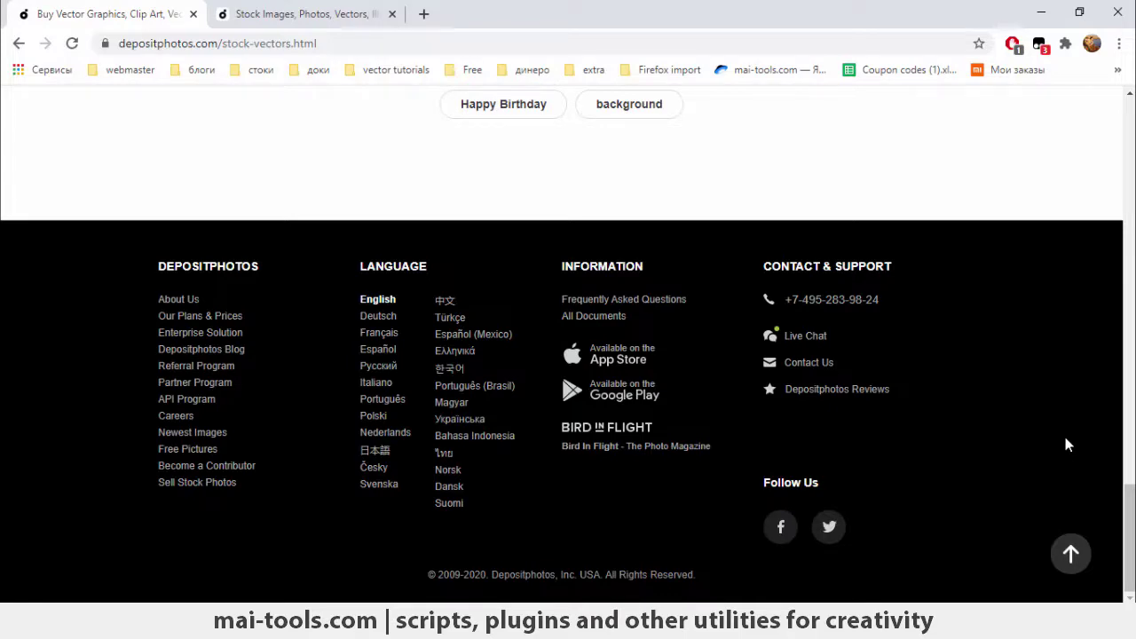
# - In the Depositphotos seller files, open the blue Runic Magic star symbol from the Online list for editing
pyautogui.click(310, 22)
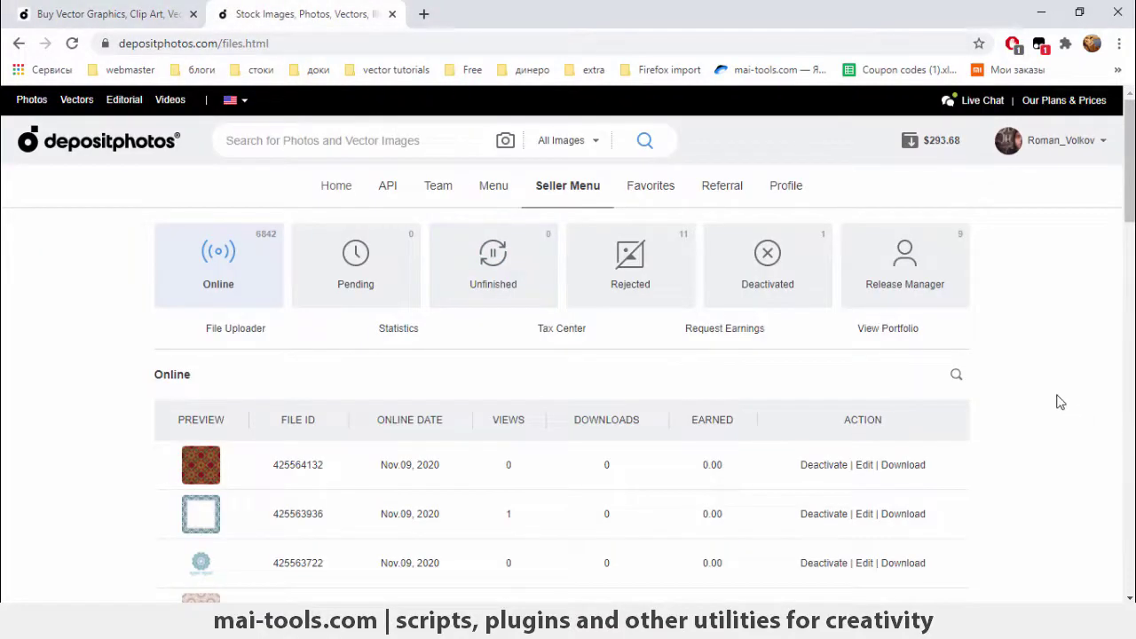
pyautogui.scroll(-1, 1059, 402)
pyautogui.scroll(-1, 1058, 402)
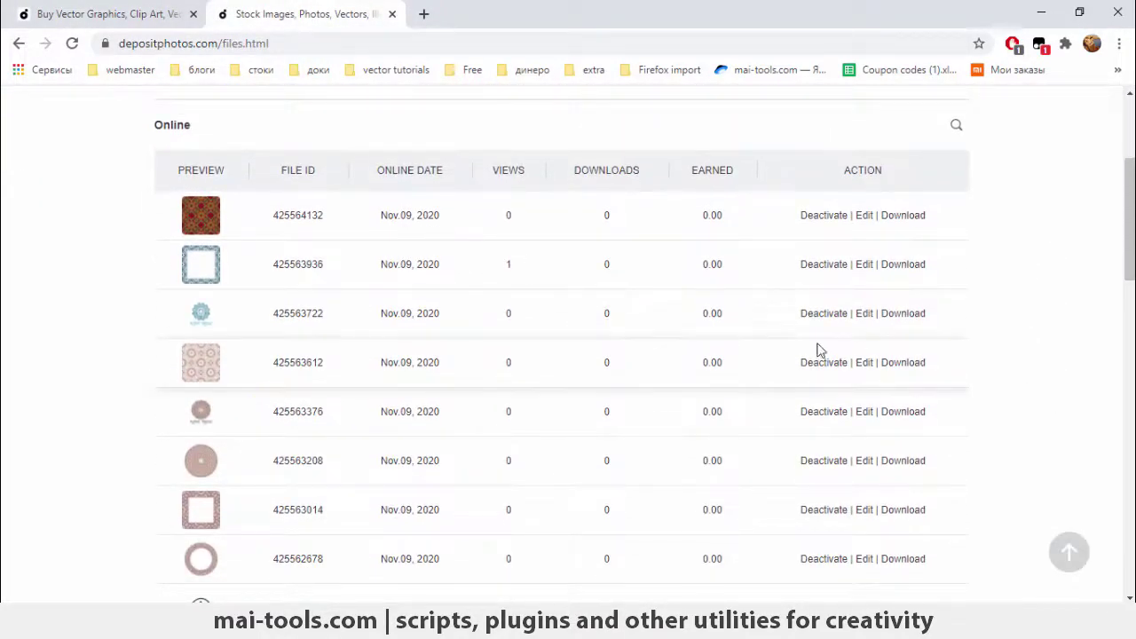
pyautogui.click(865, 318)
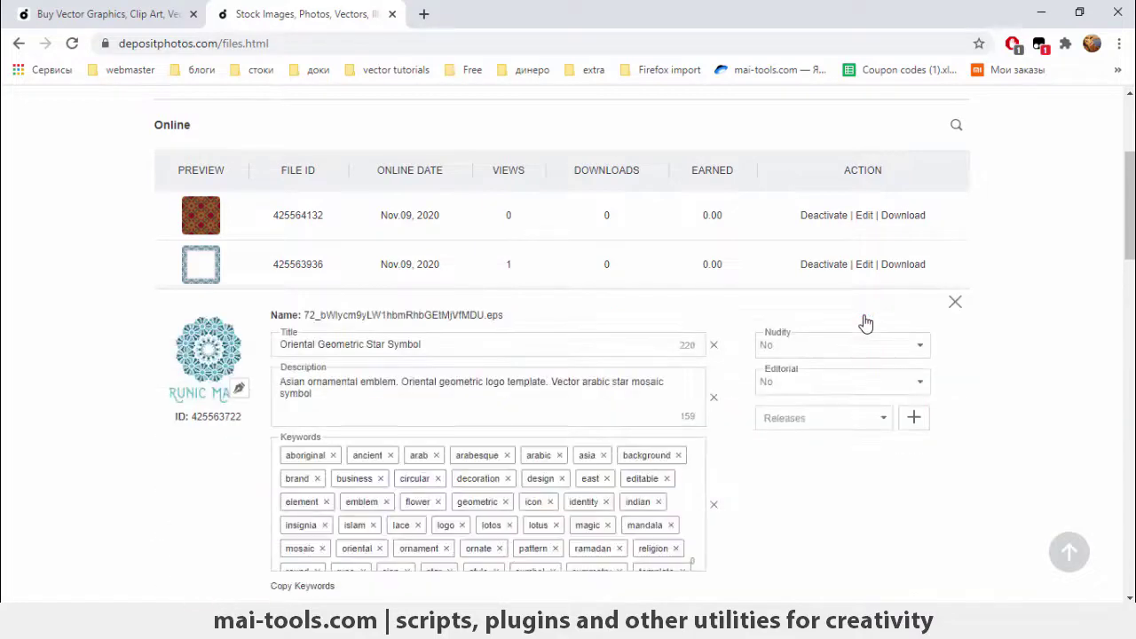
# - Copy the star symbol file's keywords, and select its description text and its title text
pyautogui.scroll(-1, 736, 423)
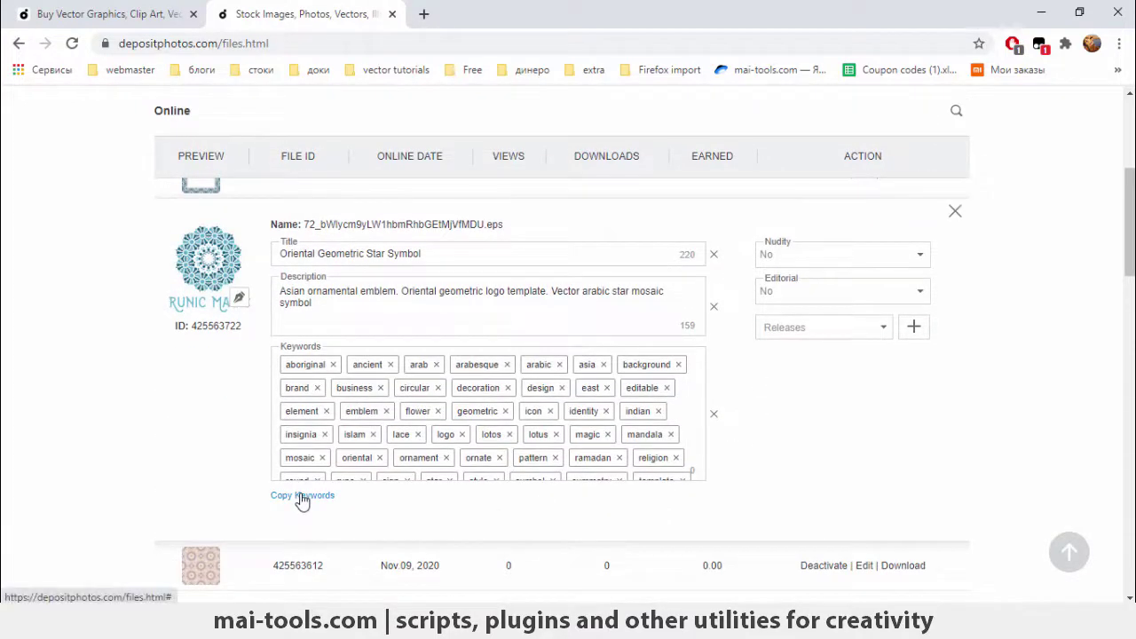
pyautogui.click(302, 499)
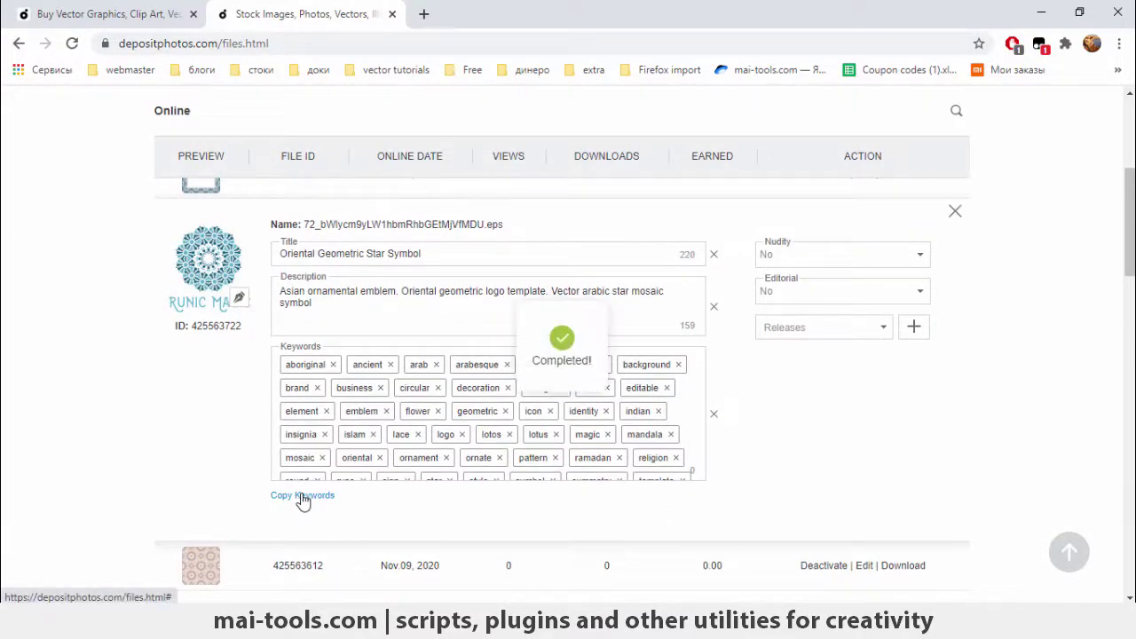
pyautogui.moveTo(342, 312); pyautogui.dragTo(280, 290)
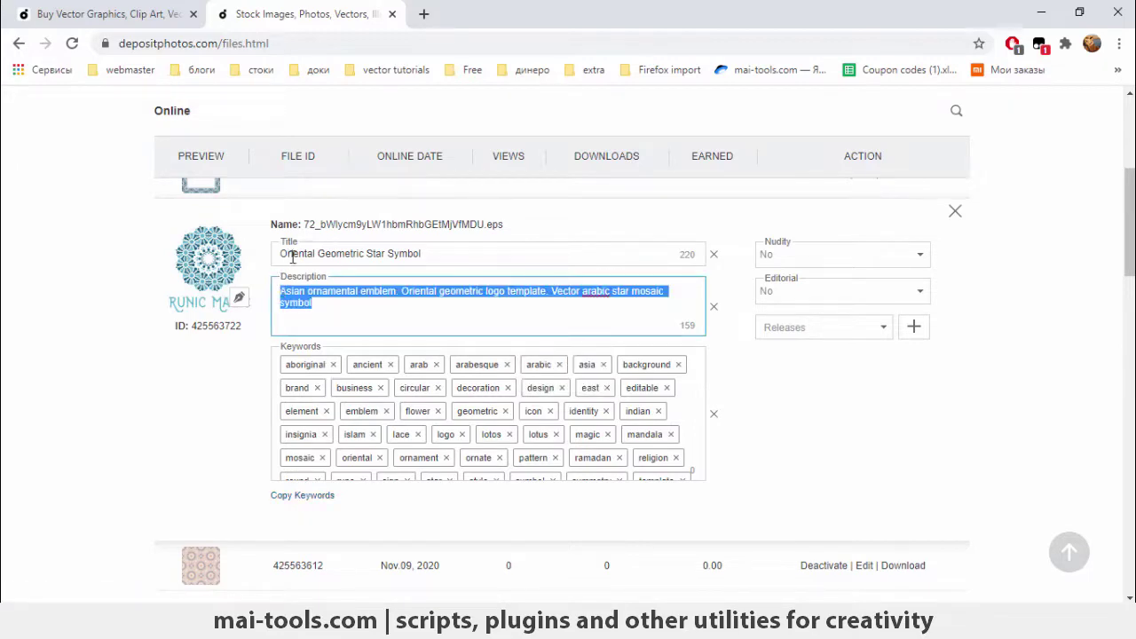
pyautogui.moveTo(435, 254); pyautogui.dragTo(284, 253)
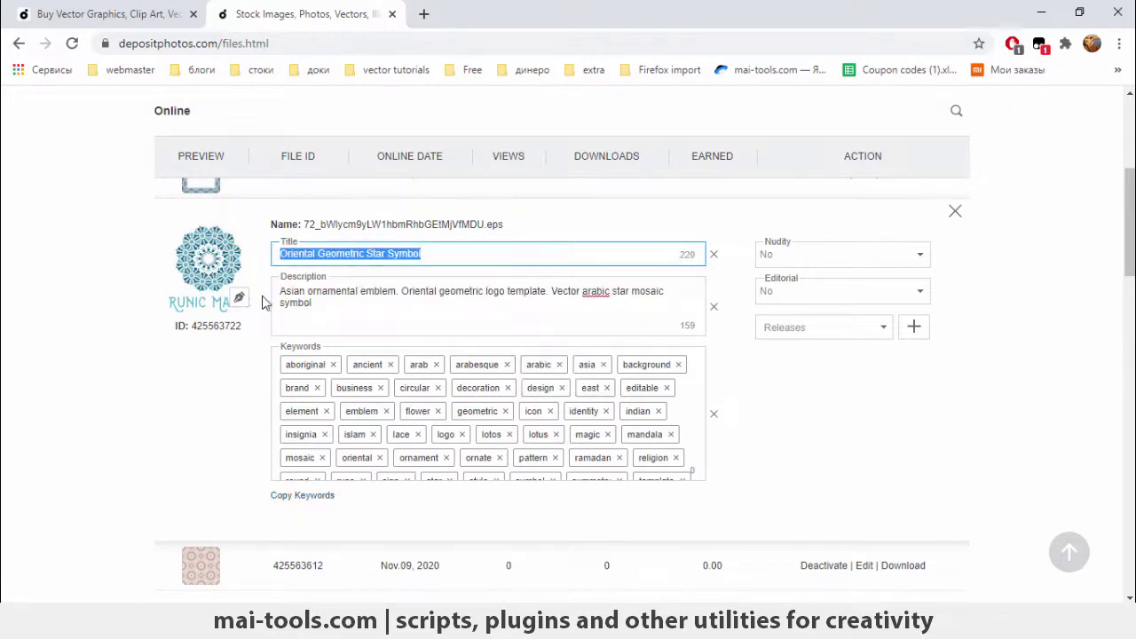